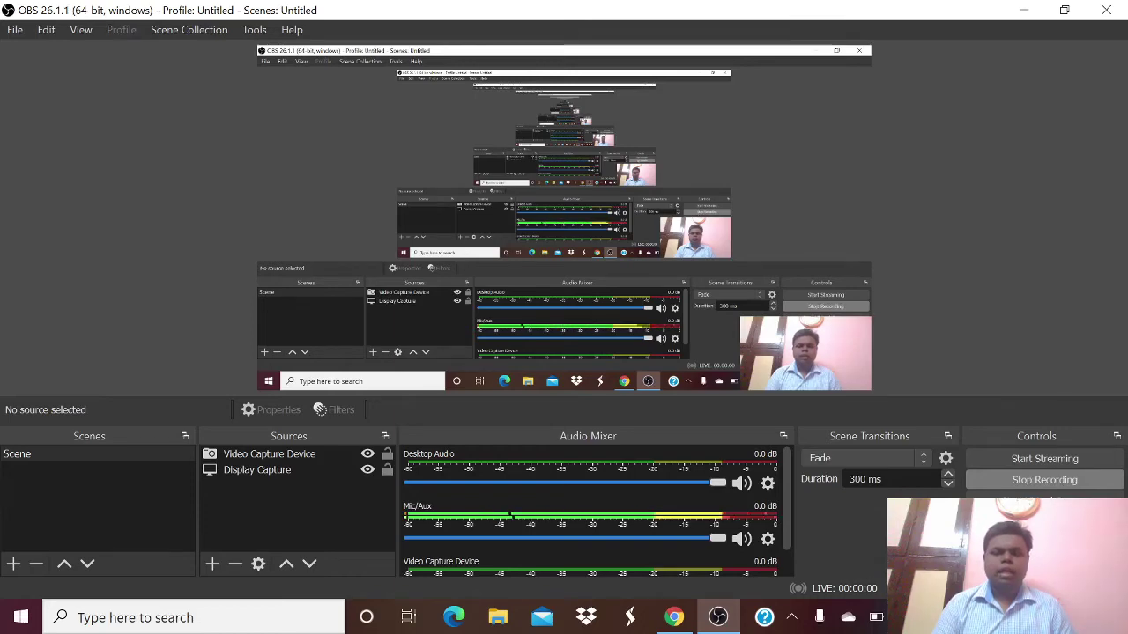
- Bring forward the Chrome window with the empty Tinkercad project 'How to blink 1 led using arduino board'
click(673, 617)
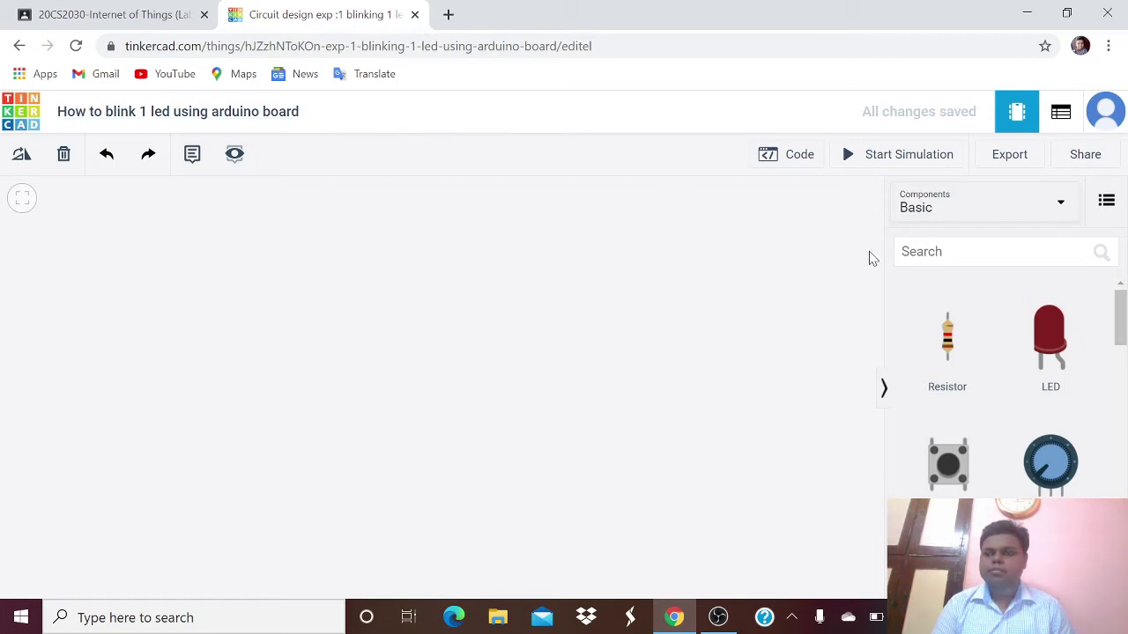
- Search components for 'arduino' and place an Arduino Uno R3 on the left of the canvas
click(987, 251)
text(a)
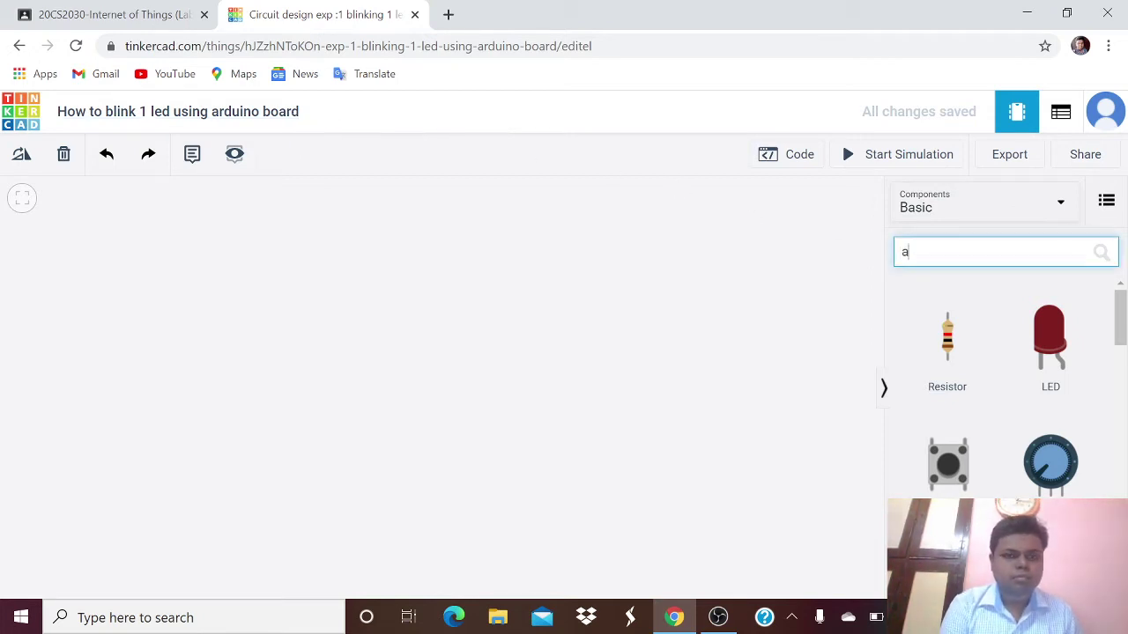
text(rd)
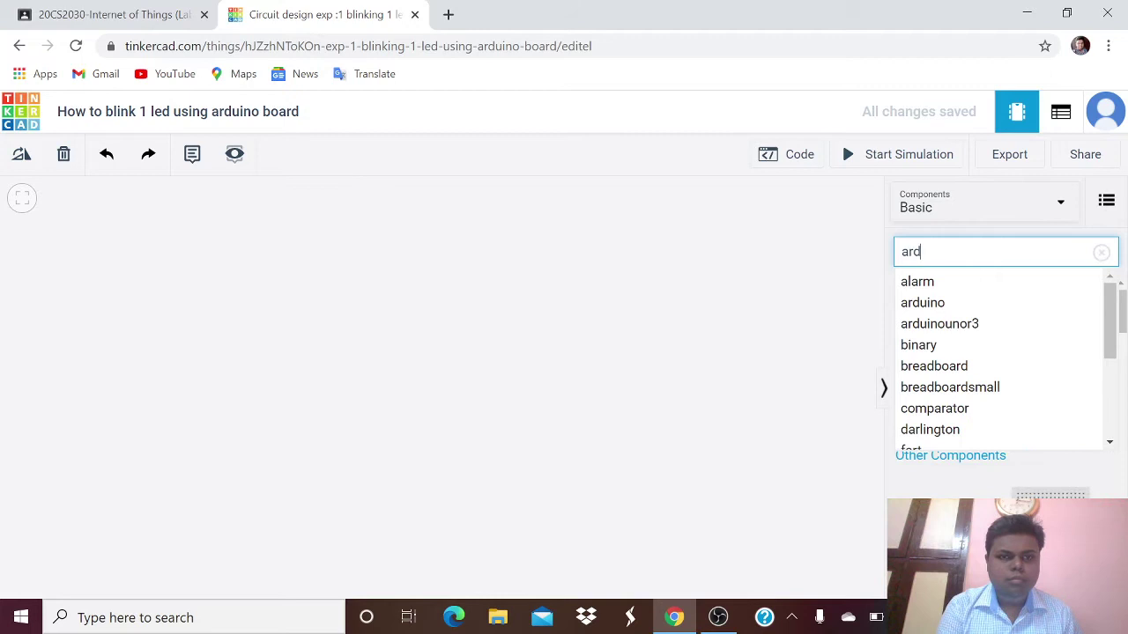
text(uin)
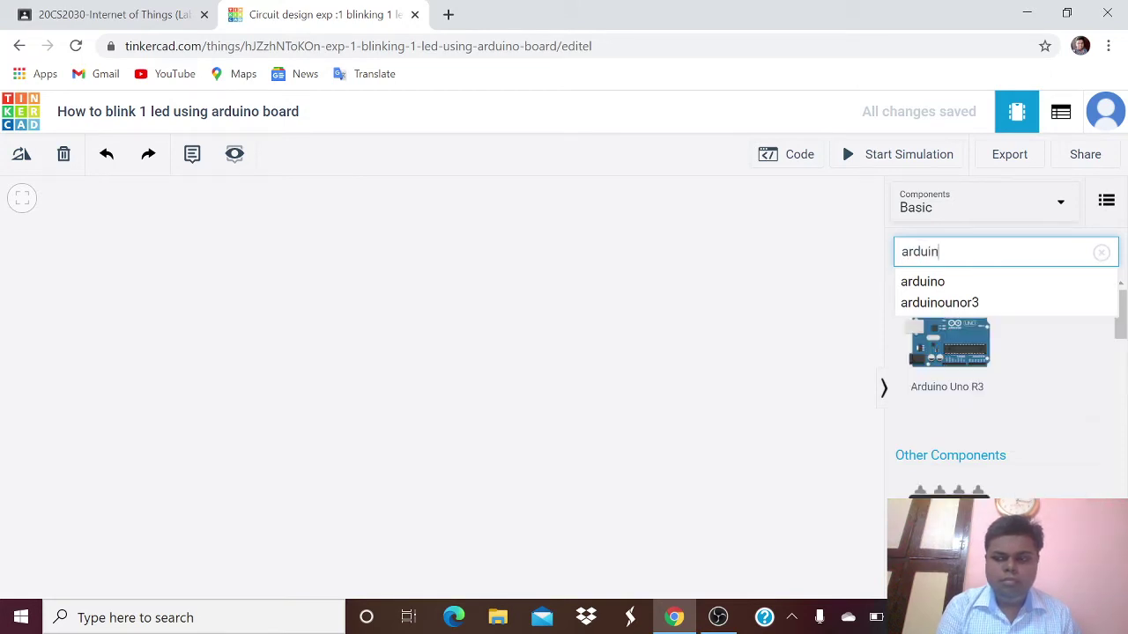
click(947, 281)
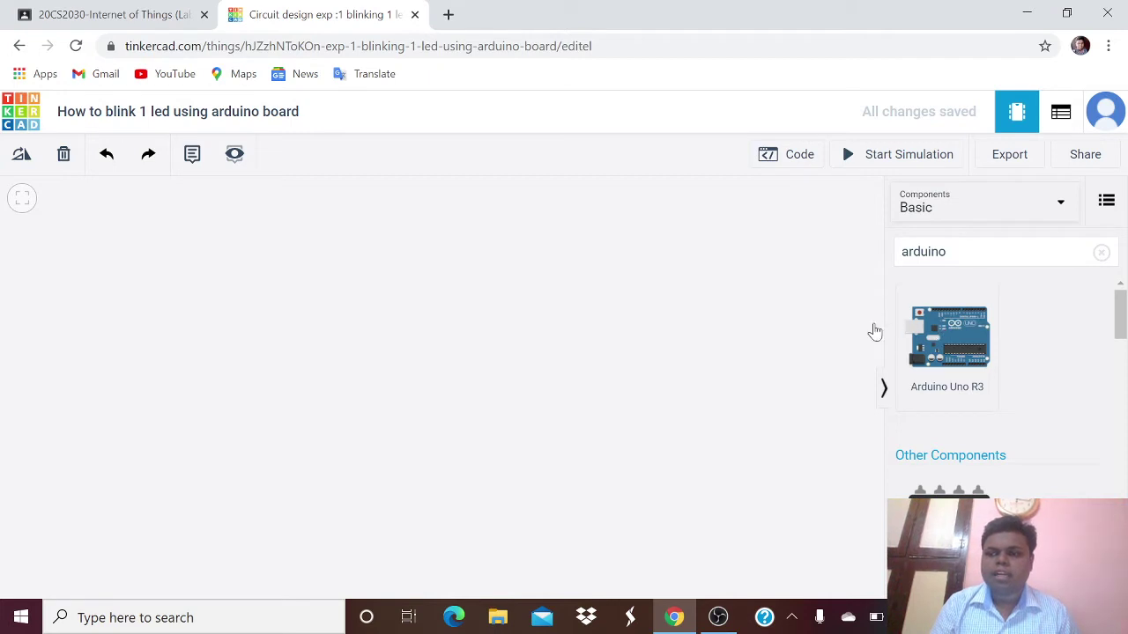
click(265, 384)
drag(262, 376, 247, 400)
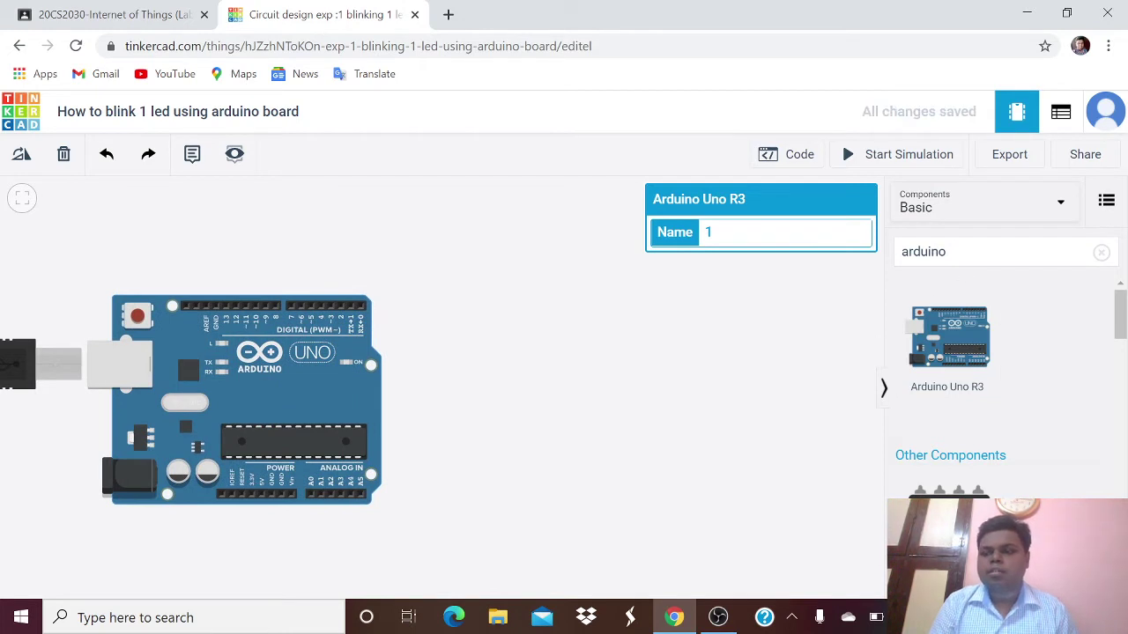
click(969, 252)
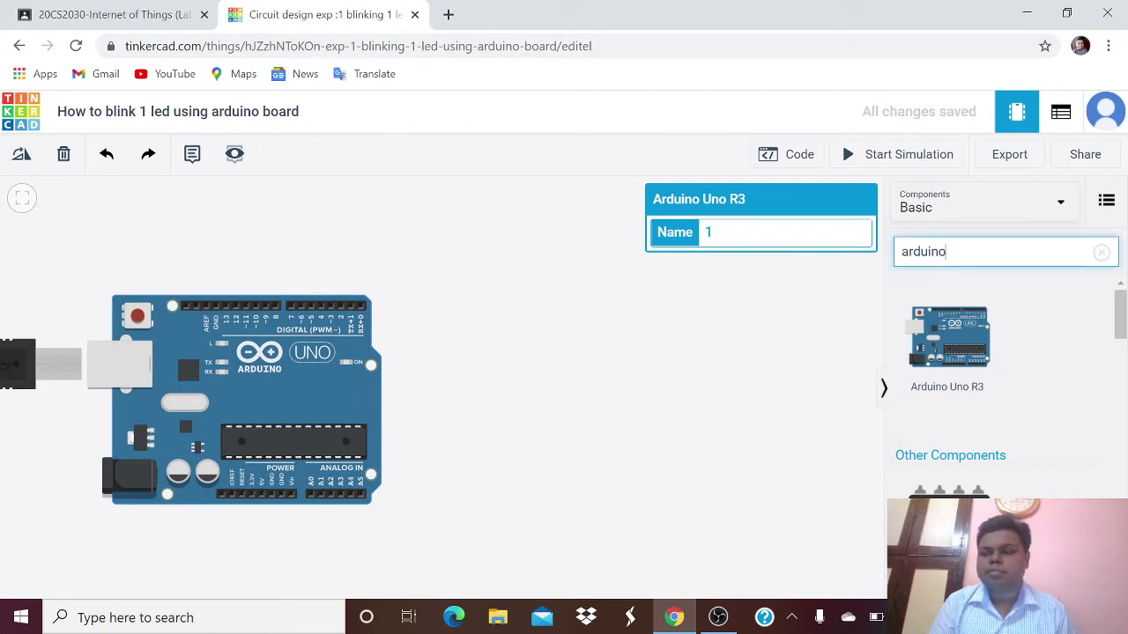
- Search for 'breadboard' and drop a Breadboard Small to the right of the Arduino
key(BackSpace)
key(BackSpace)
key(BackSpace)
key(BackSpace)
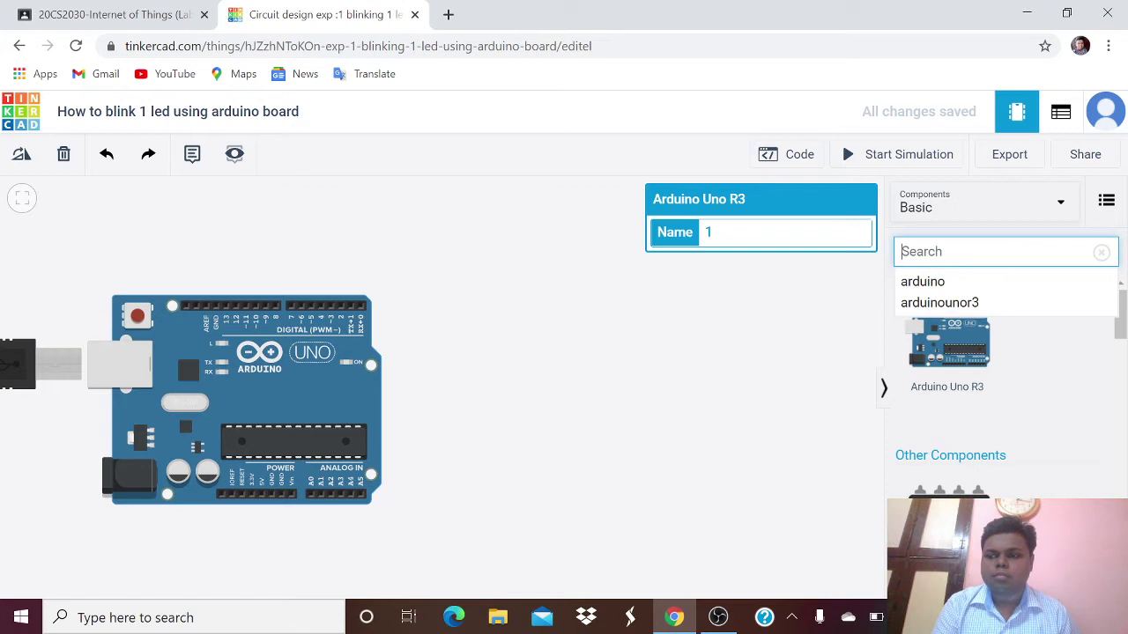
text(bread)
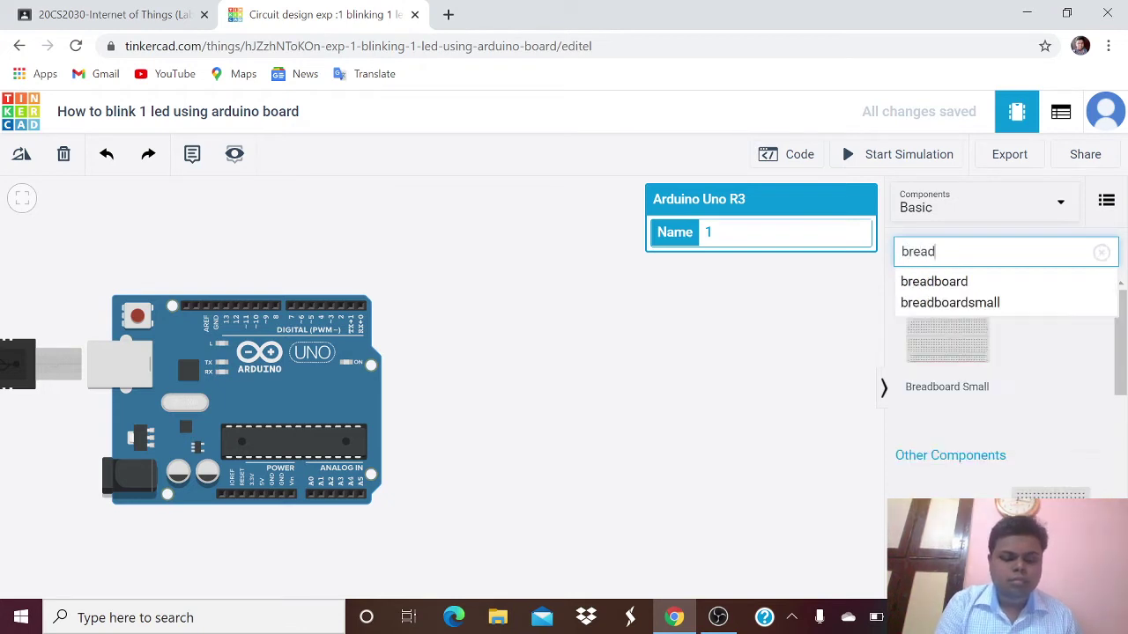
text(board)
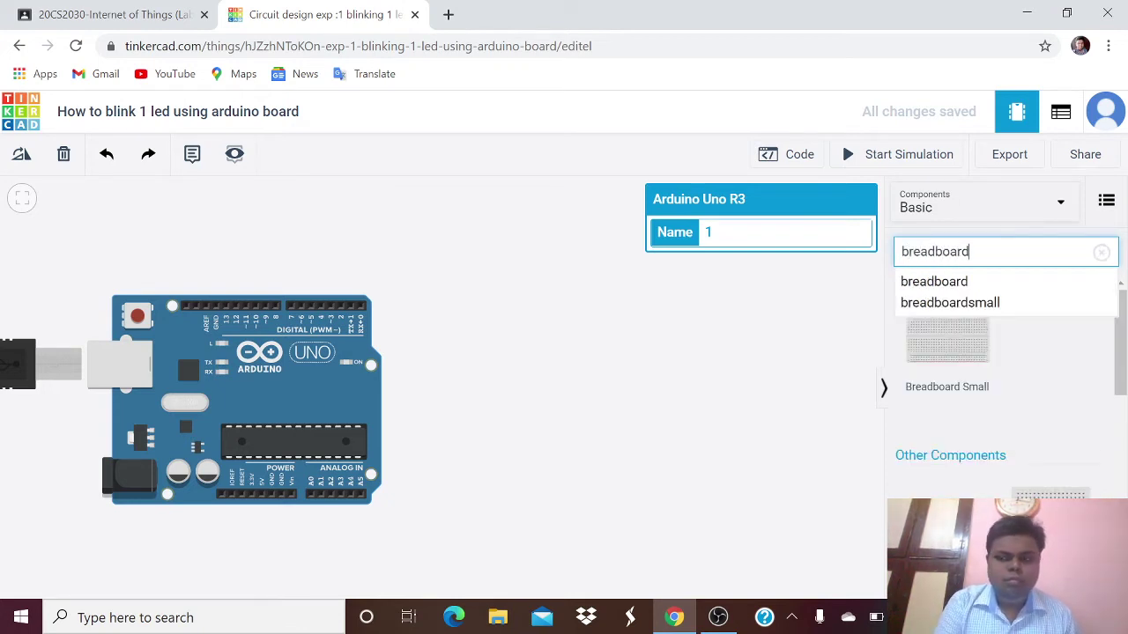
click(976, 284)
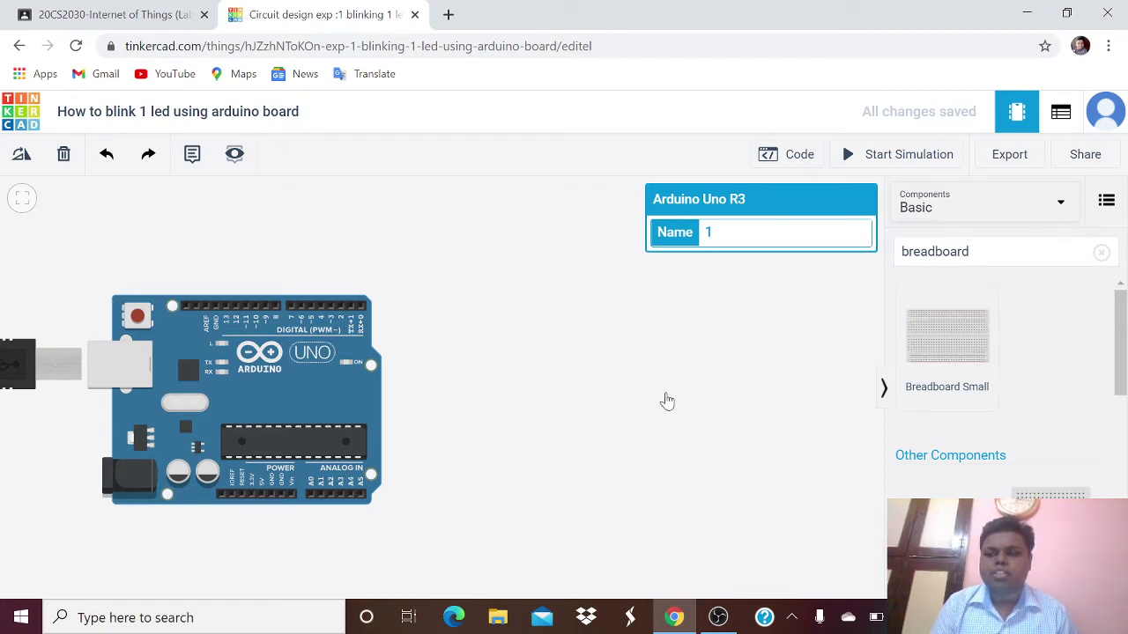
click(632, 415)
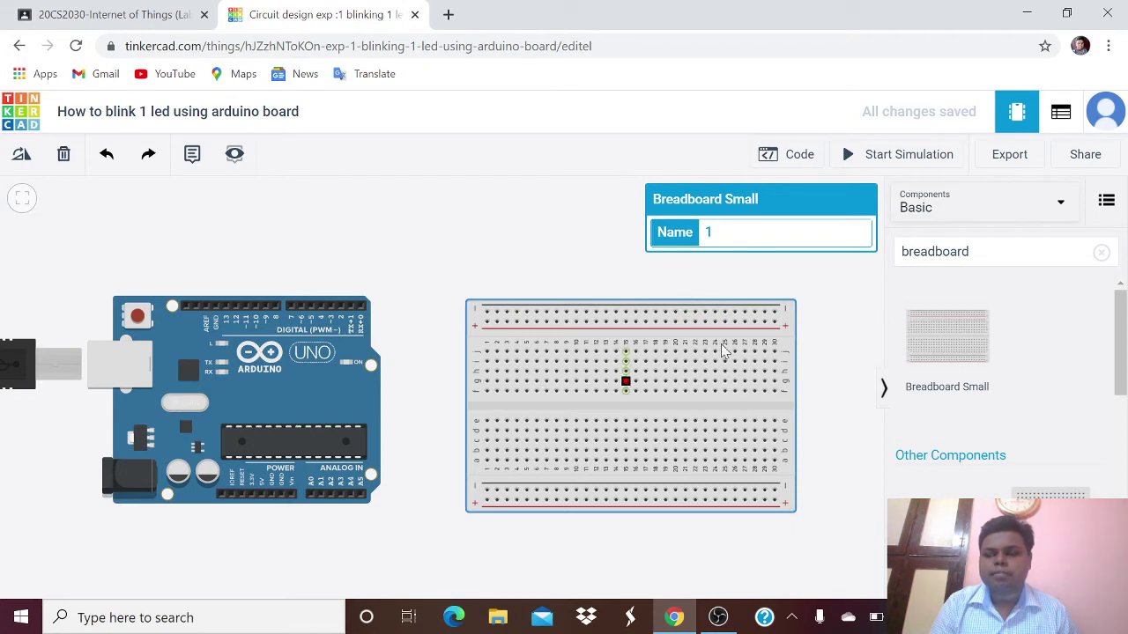
click(969, 251)
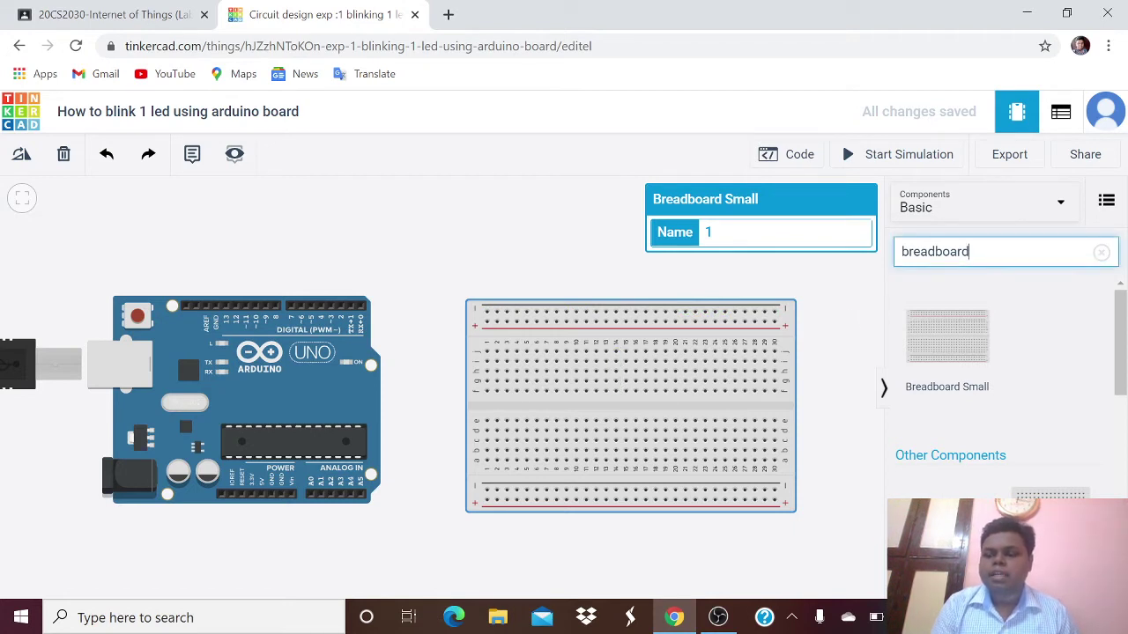
- Search for 'led' and place a red LED above the breadboard
key(BackSpace)
key(BackSpace)
key(BackSpace)
key(BackSpace)
key(BackSpace)
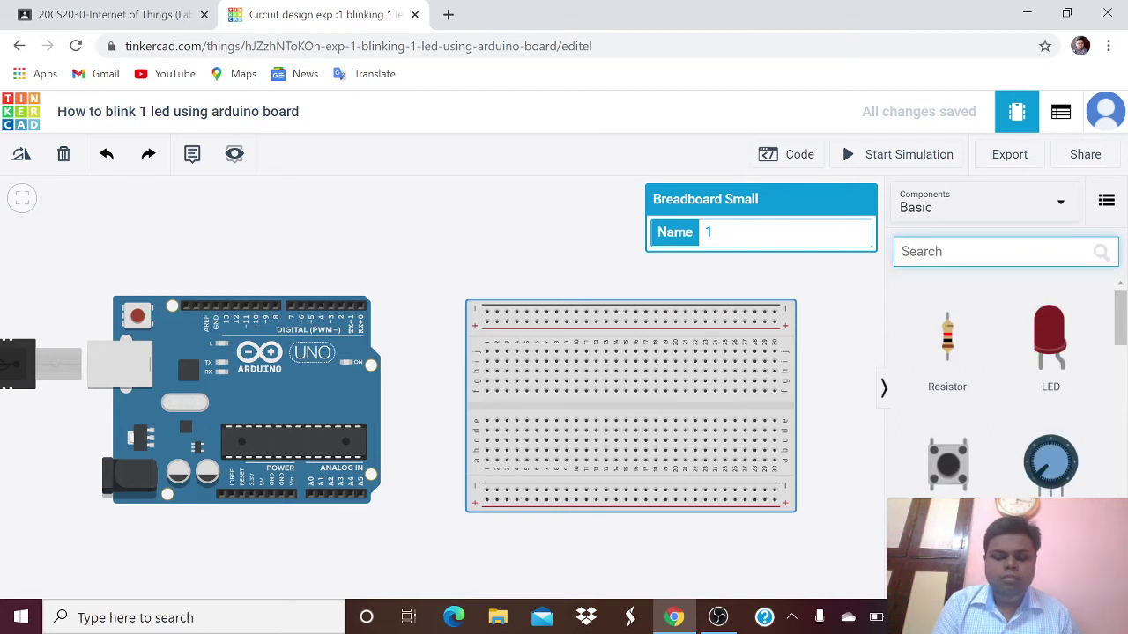
text(le)
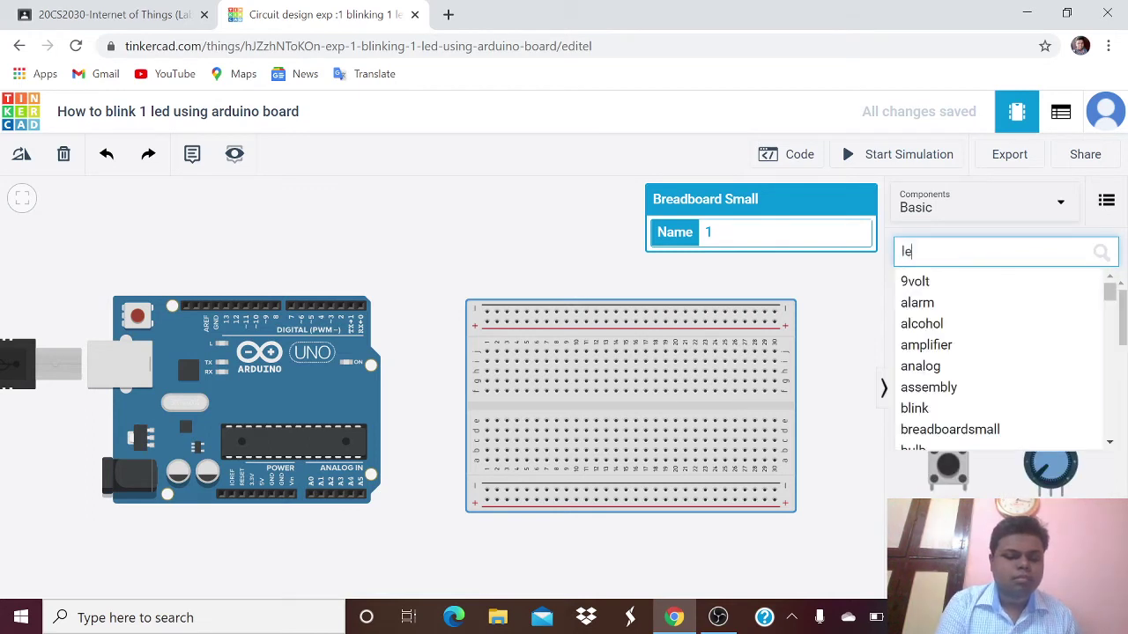
text(d)
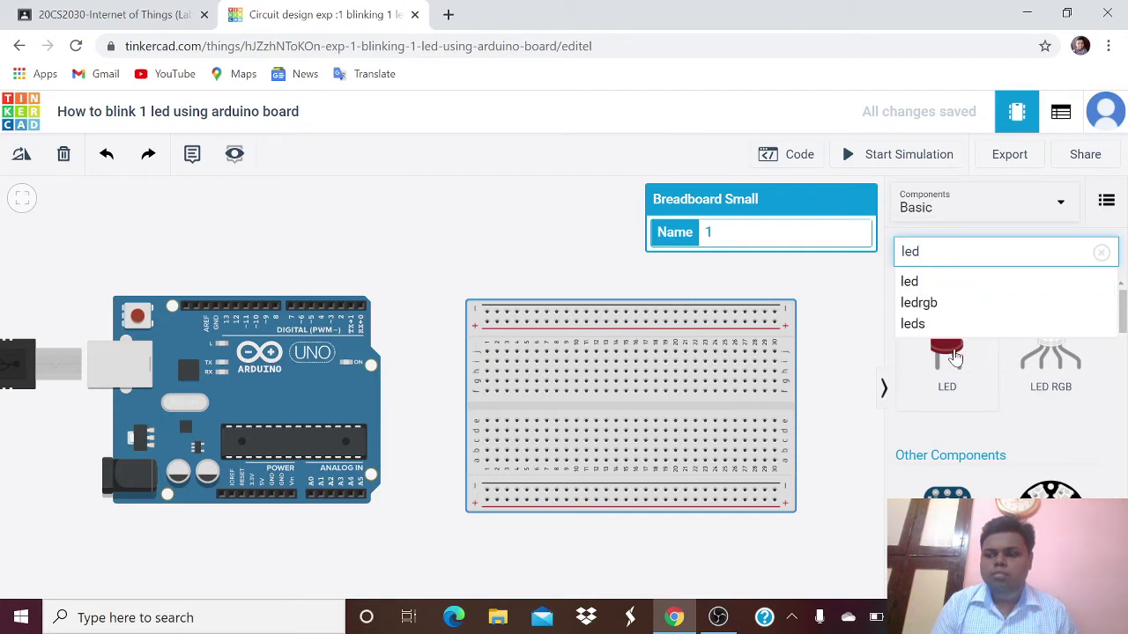
click(521, 230)
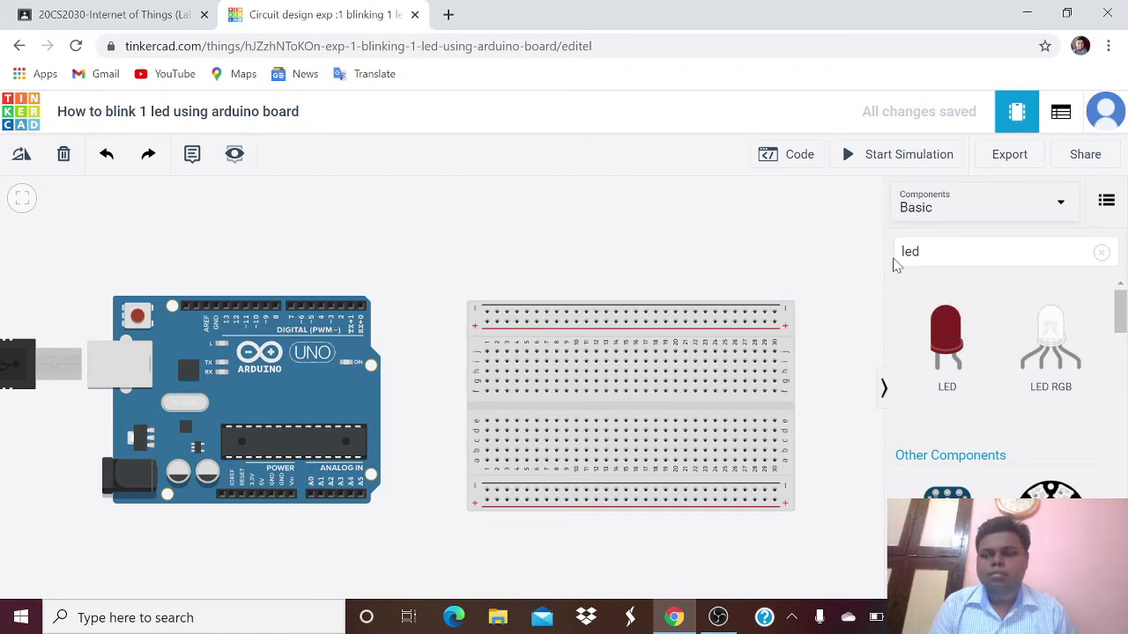
mouse_move(947, 351)
mouse_down()
mouse_move(533, 195)
mouse_move(536, 220)
mouse_up()
click(617, 231)
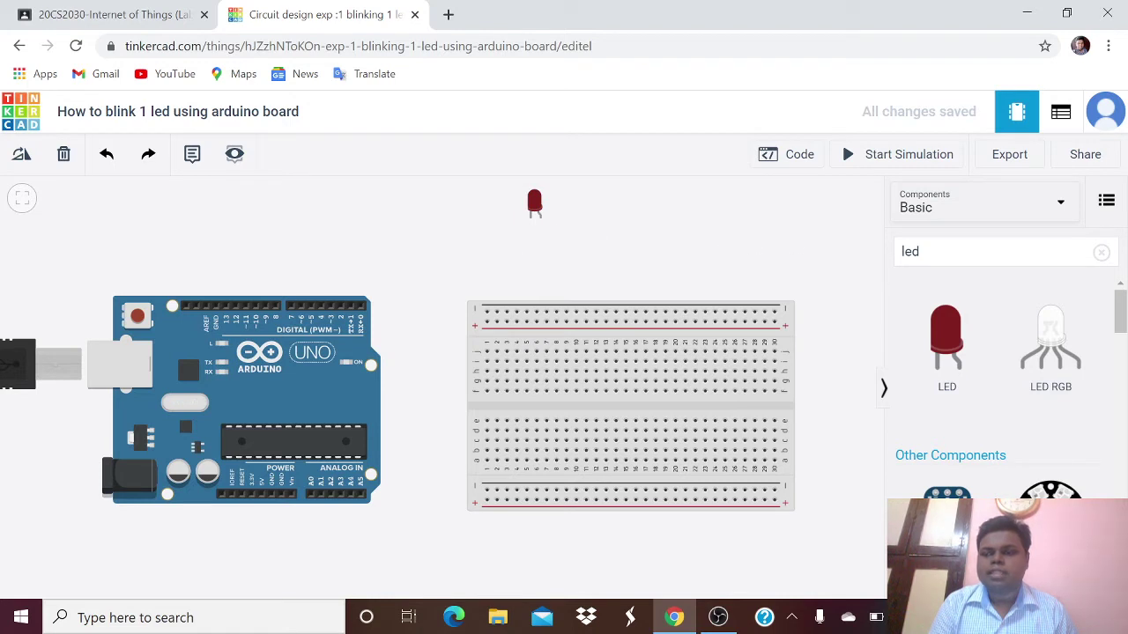
click(996, 251)
- Search for 'resistor' and place a 1 kΩ resistor just below the LED
key(BackSpace)
key(BackSpace)
key(BackSpace)
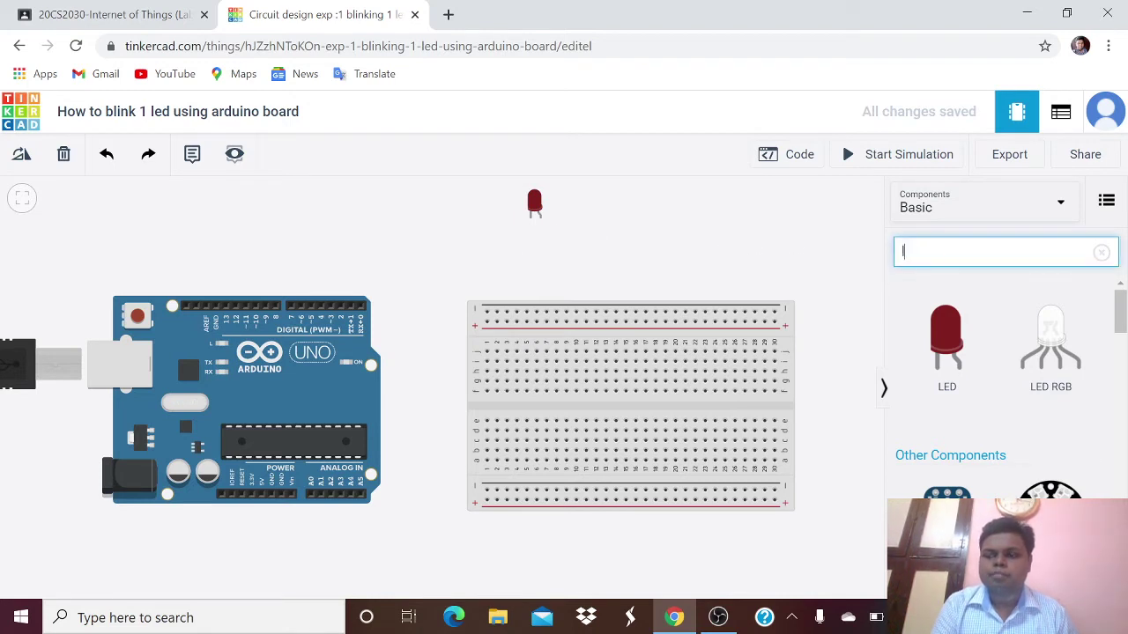
text(res)
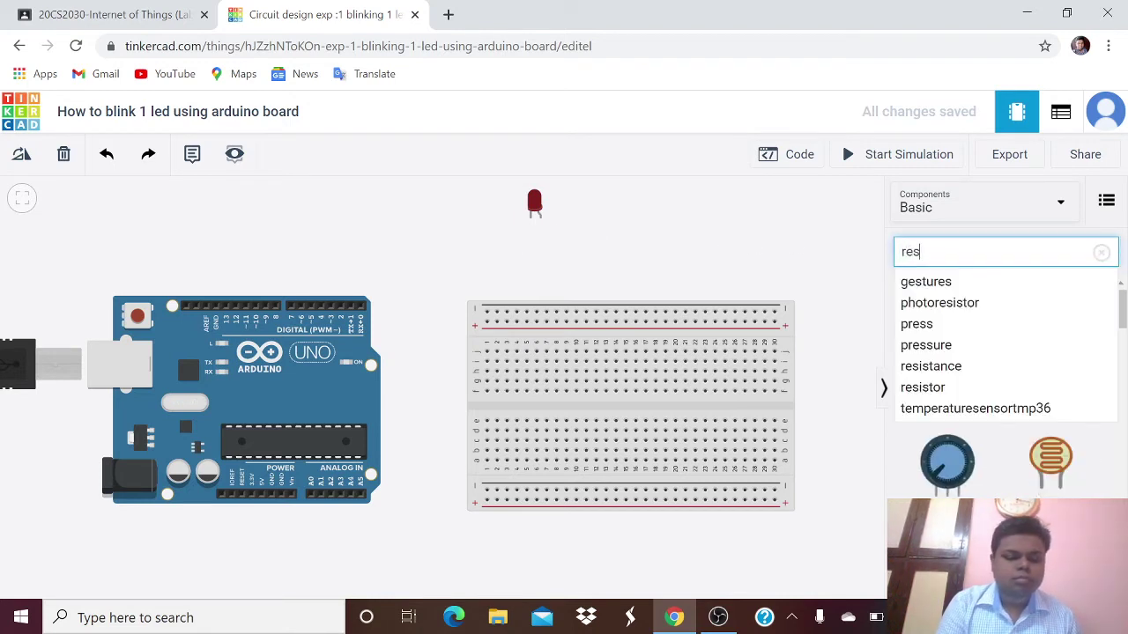
text(isto)
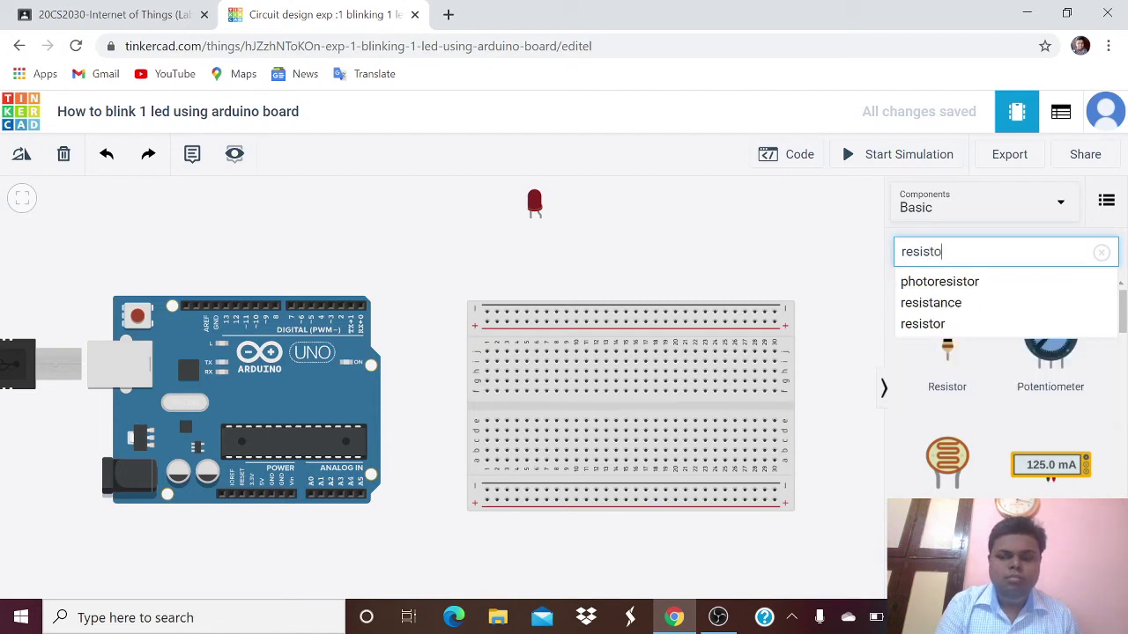
text(r)
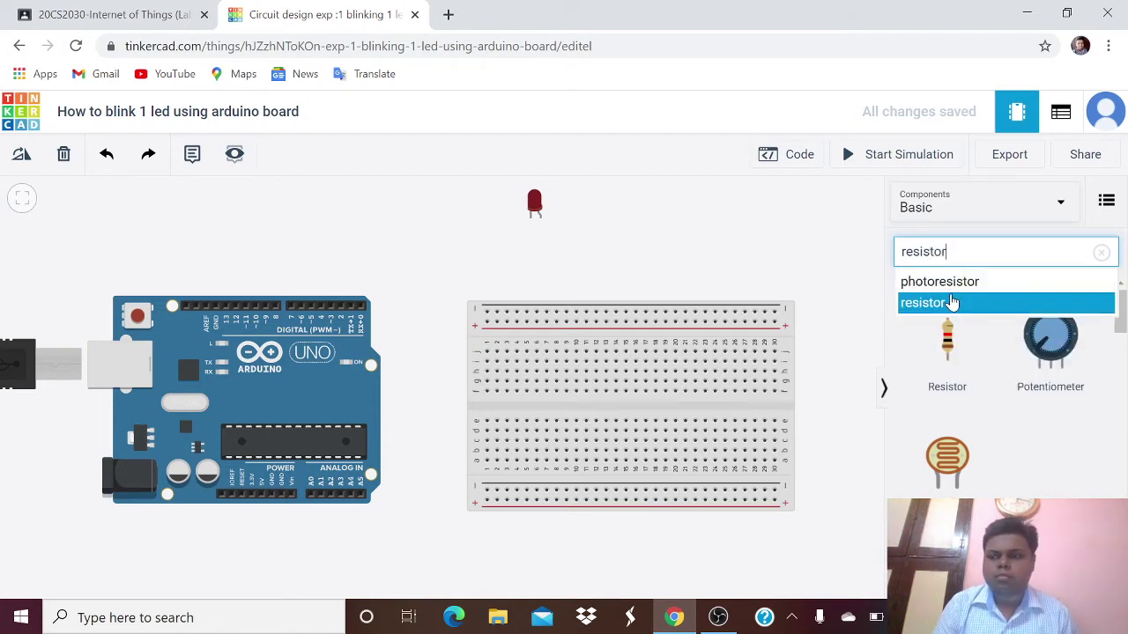
click(951, 302)
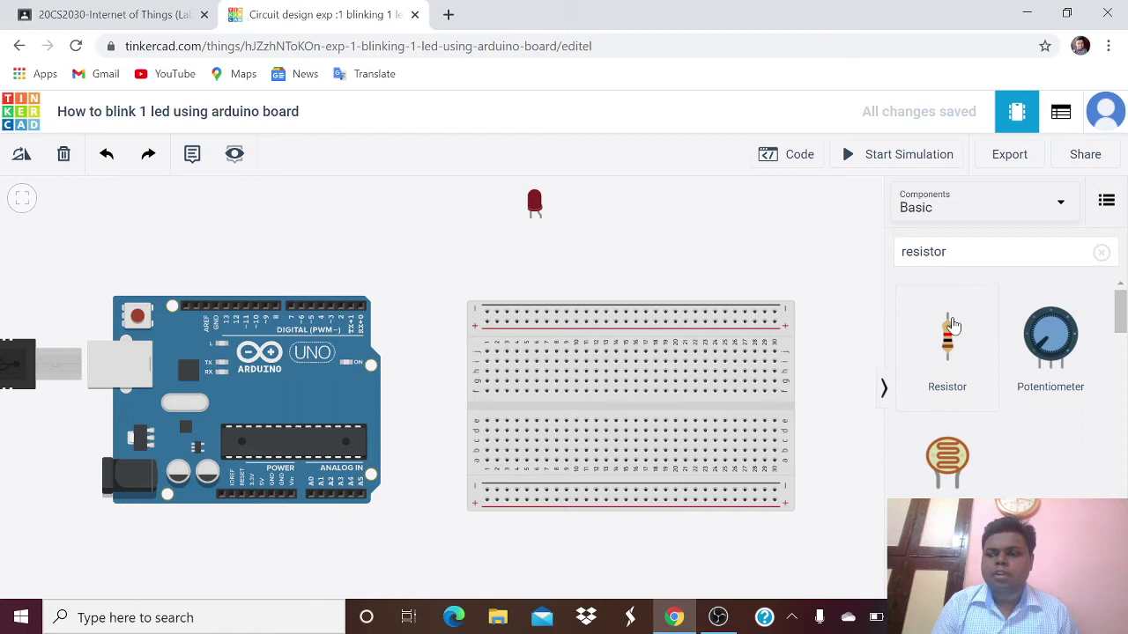
drag(951, 326, 570, 264)
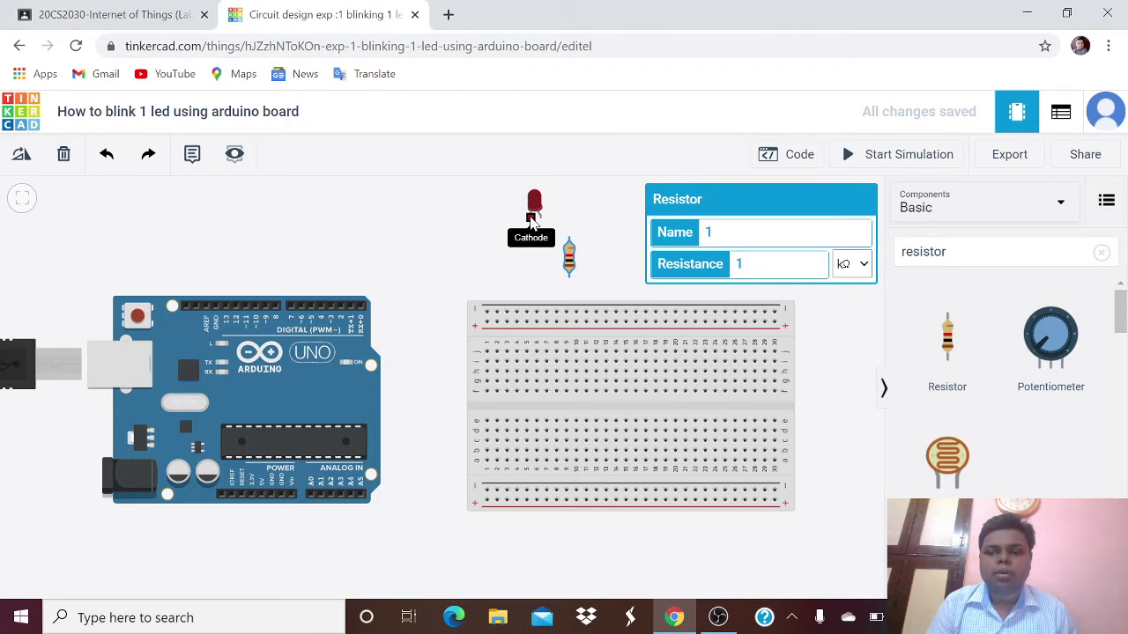
- Wire the LED cathode to the breadboard's top rail and its anode to the resistor
click(531, 220)
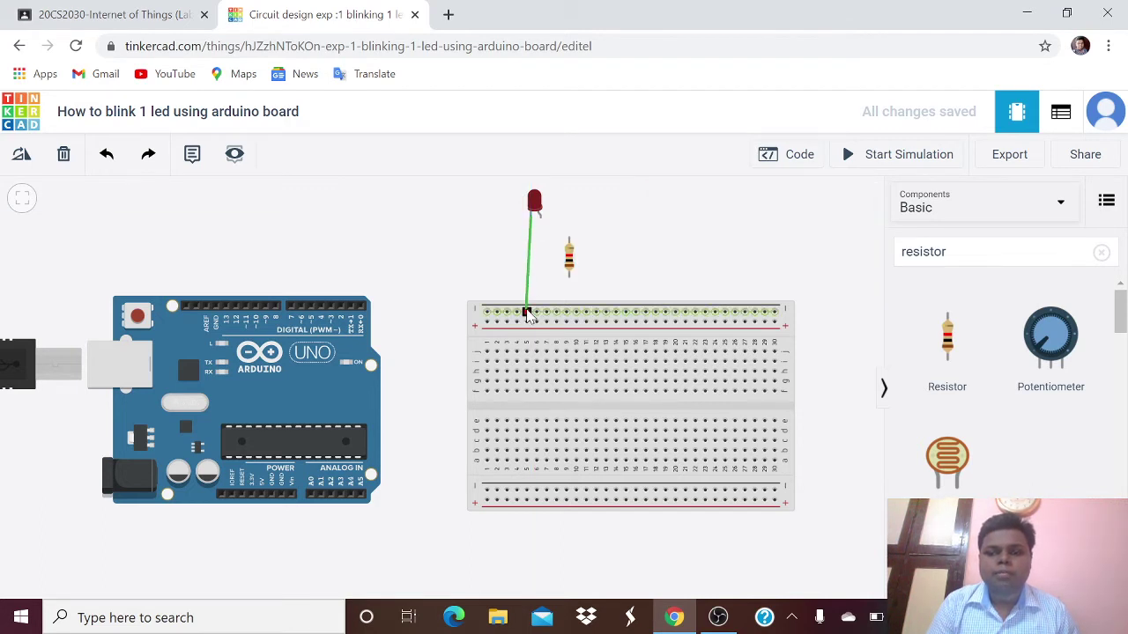
click(526, 312)
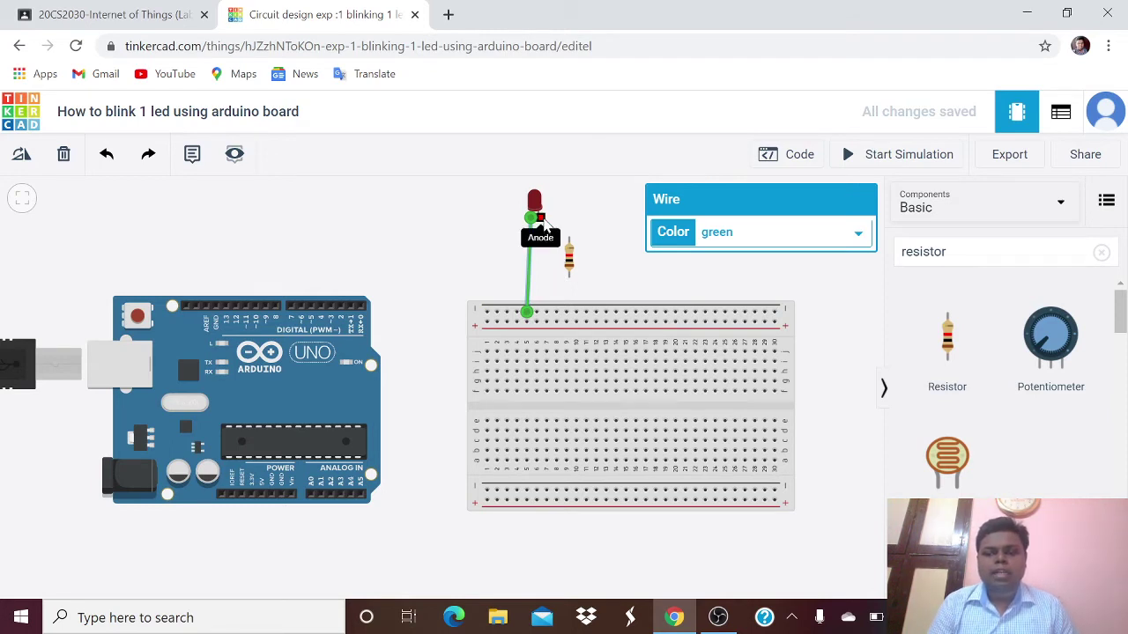
click(541, 220)
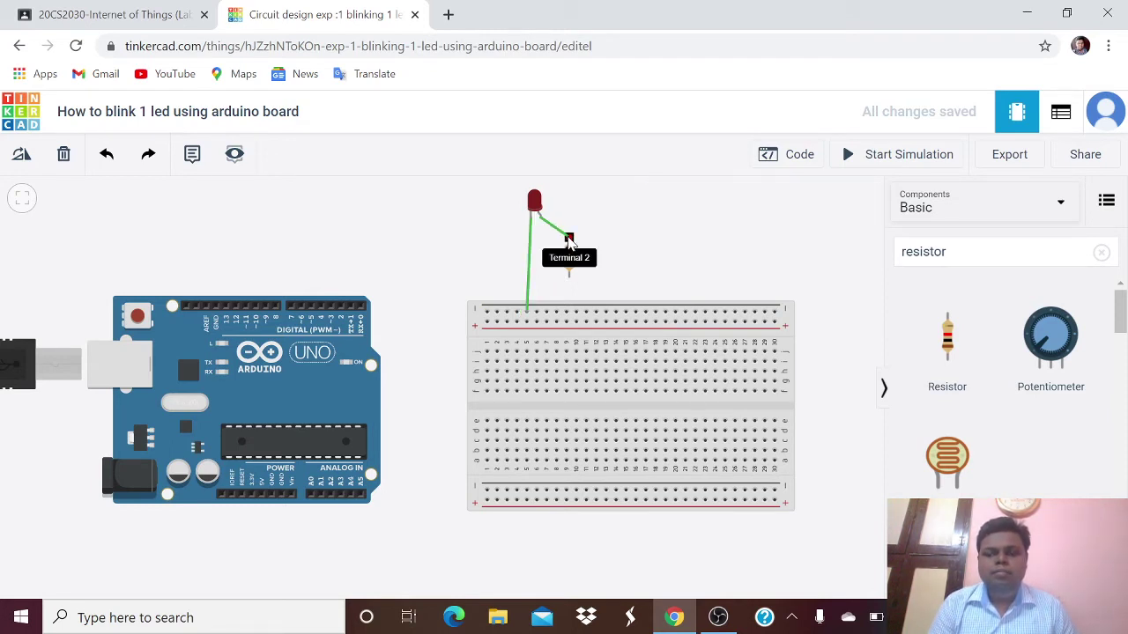
click(569, 239)
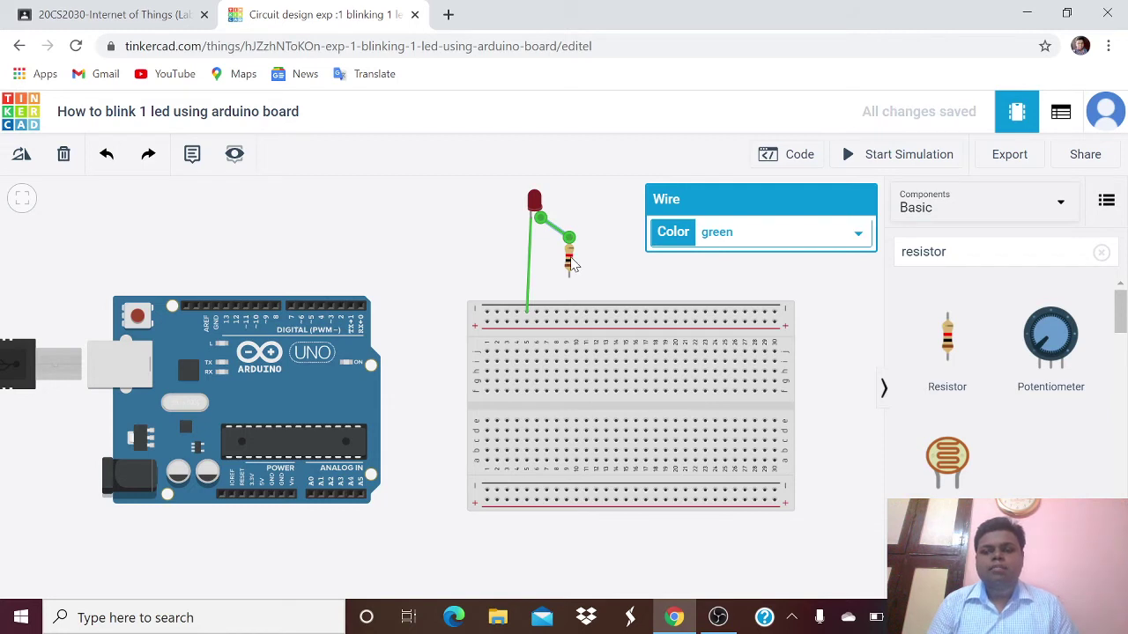
- Change the resistor's resistance value to 220, leaving the unit at kΩ
click(570, 262)
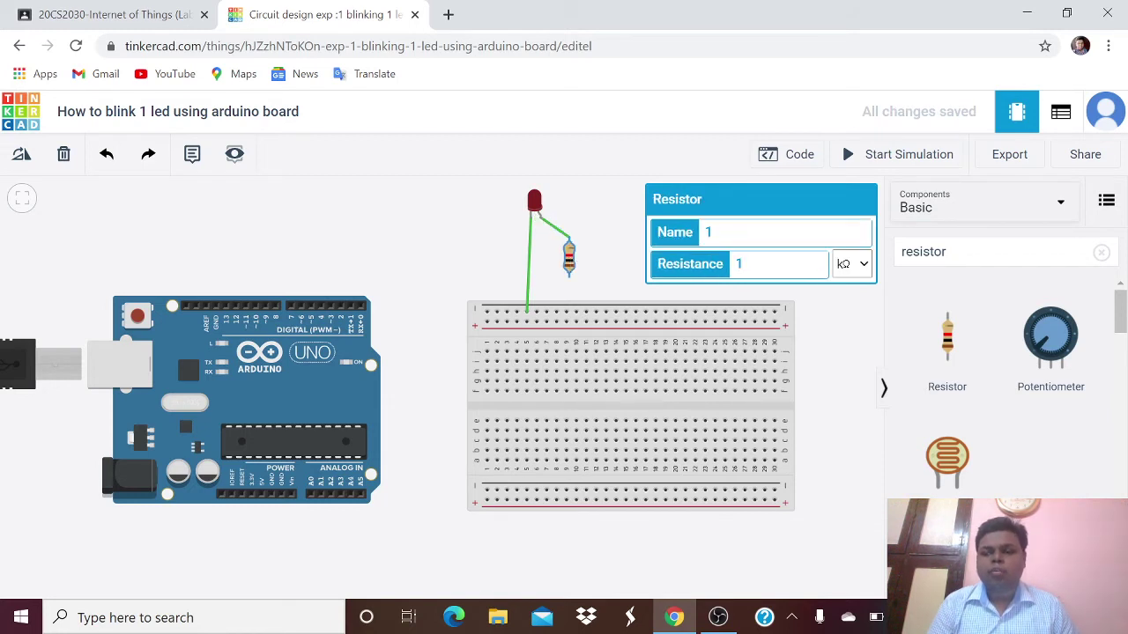
key(BackSpace)
text(22)
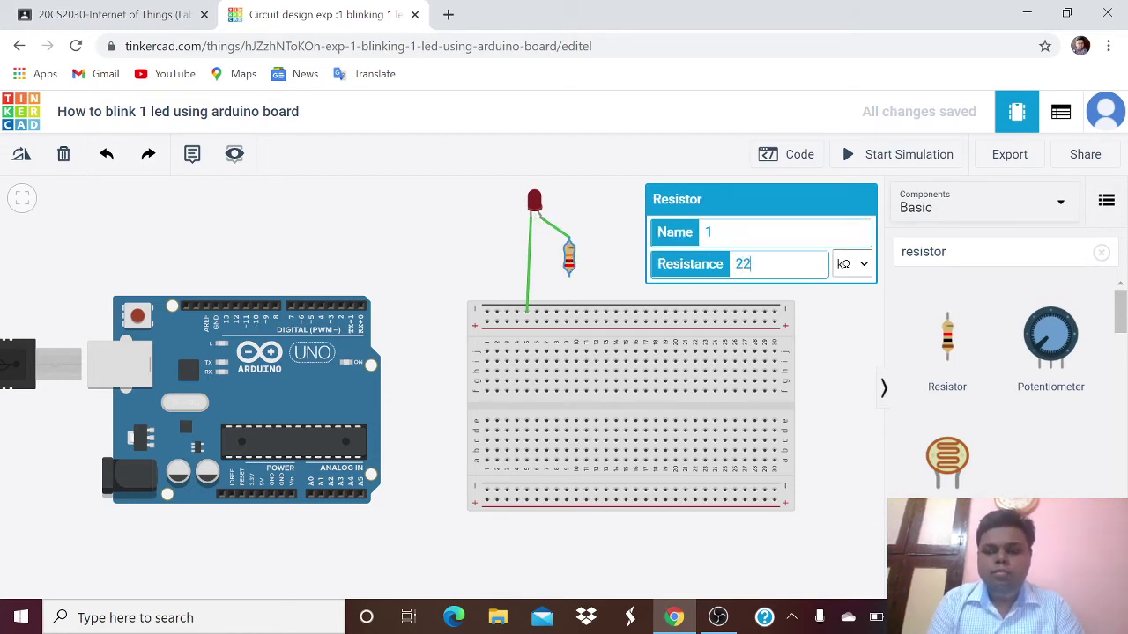
text(0)
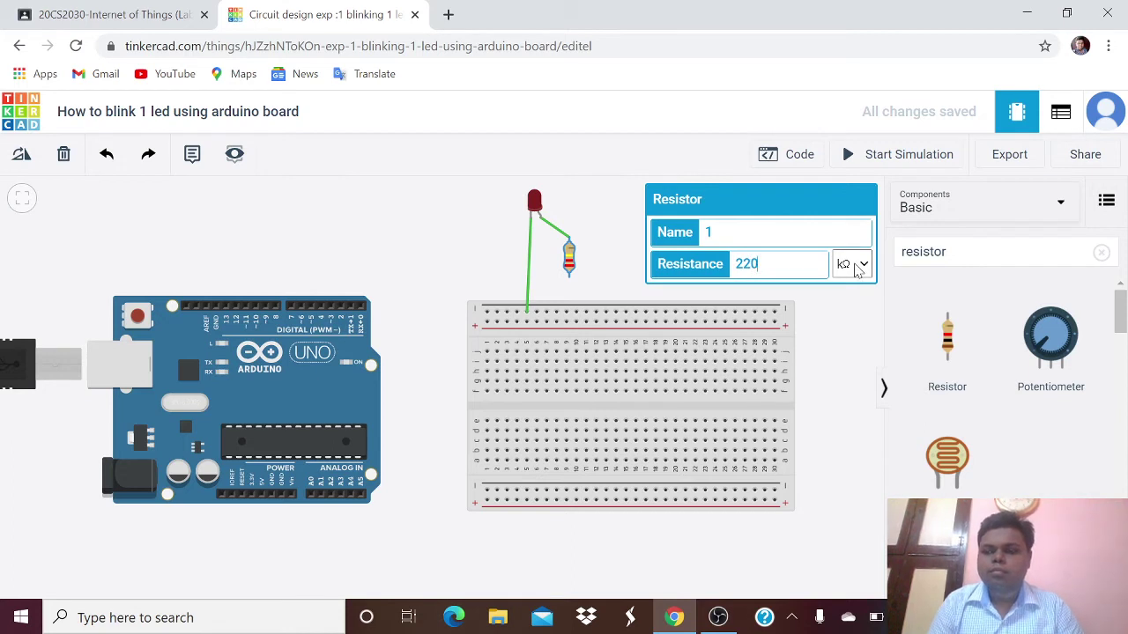
click(856, 270)
click(849, 403)
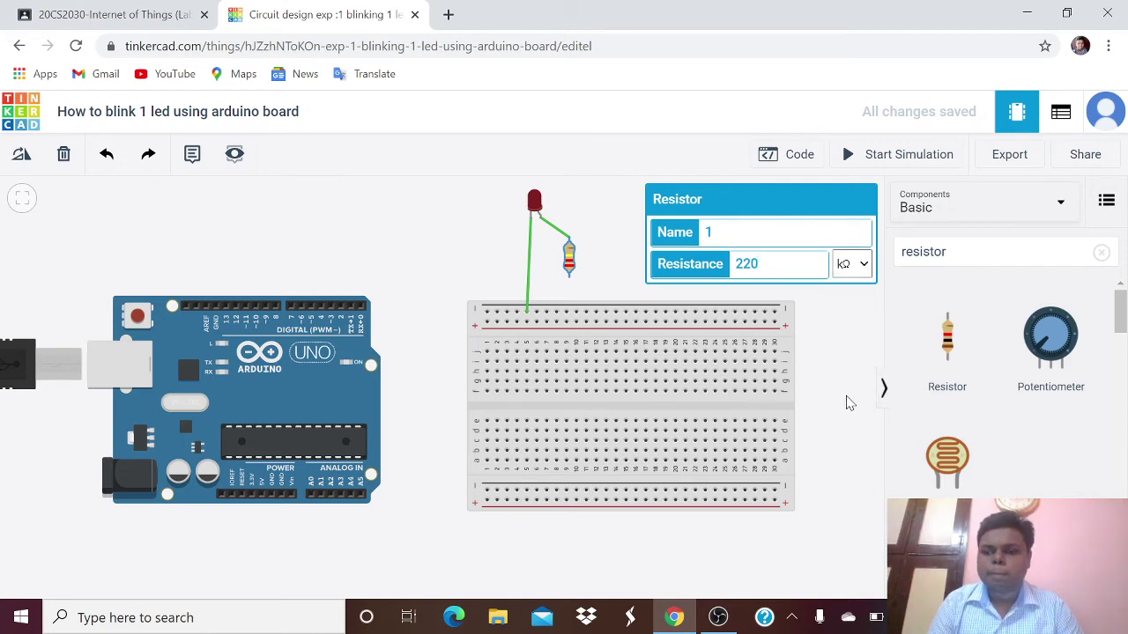
- Plug the resistor's free terminal into a breadboard hole with a wire
click(847, 350)
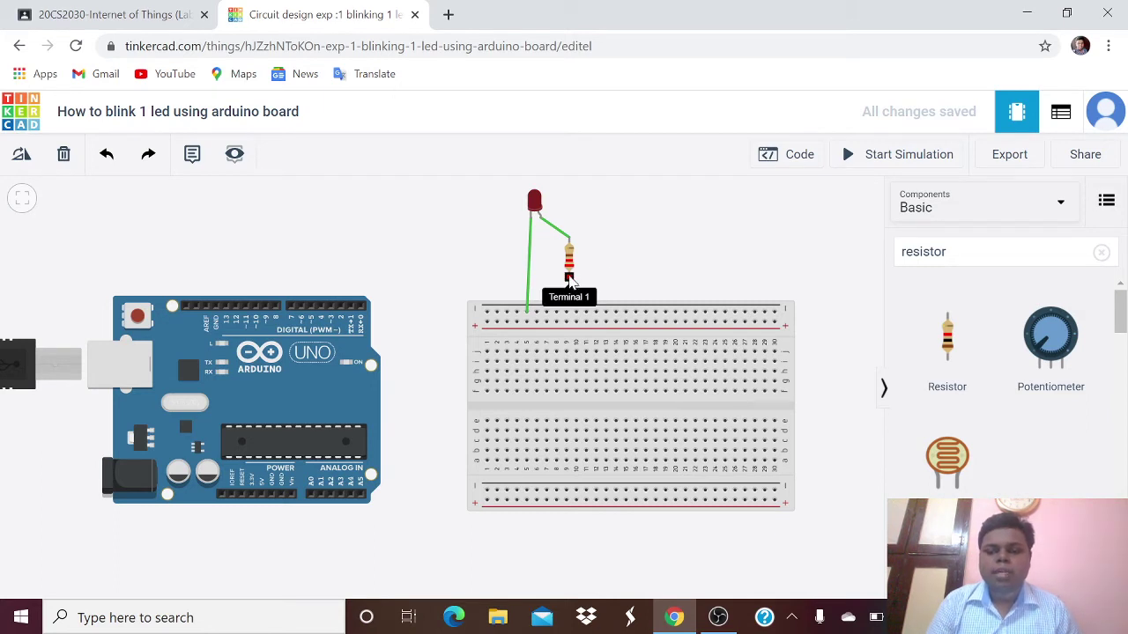
click(569, 281)
click(568, 361)
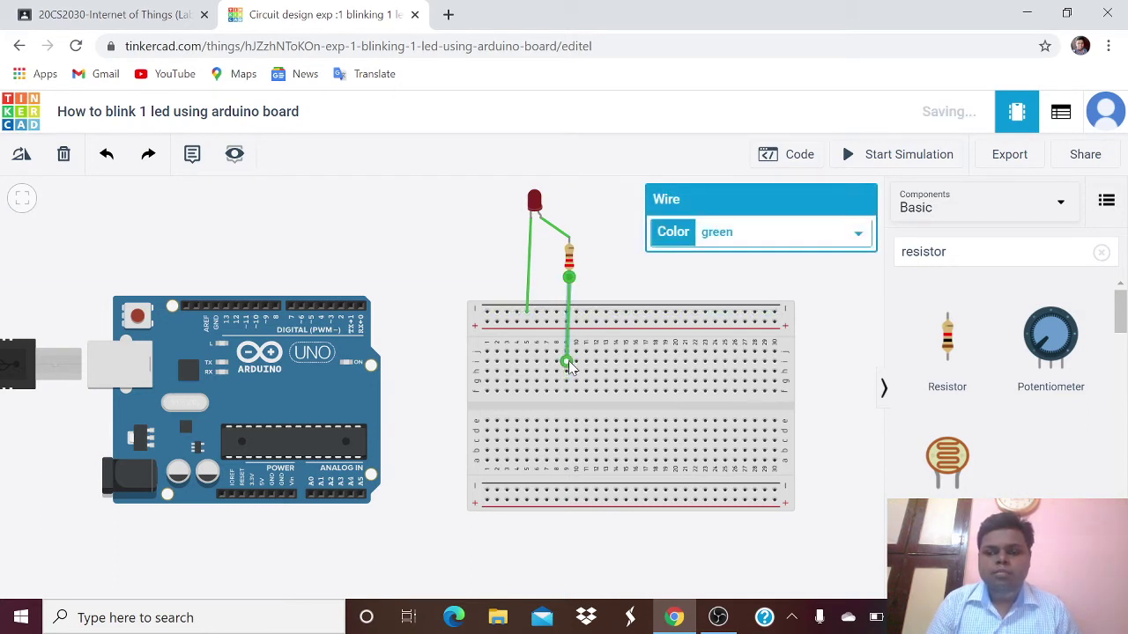
click(429, 382)
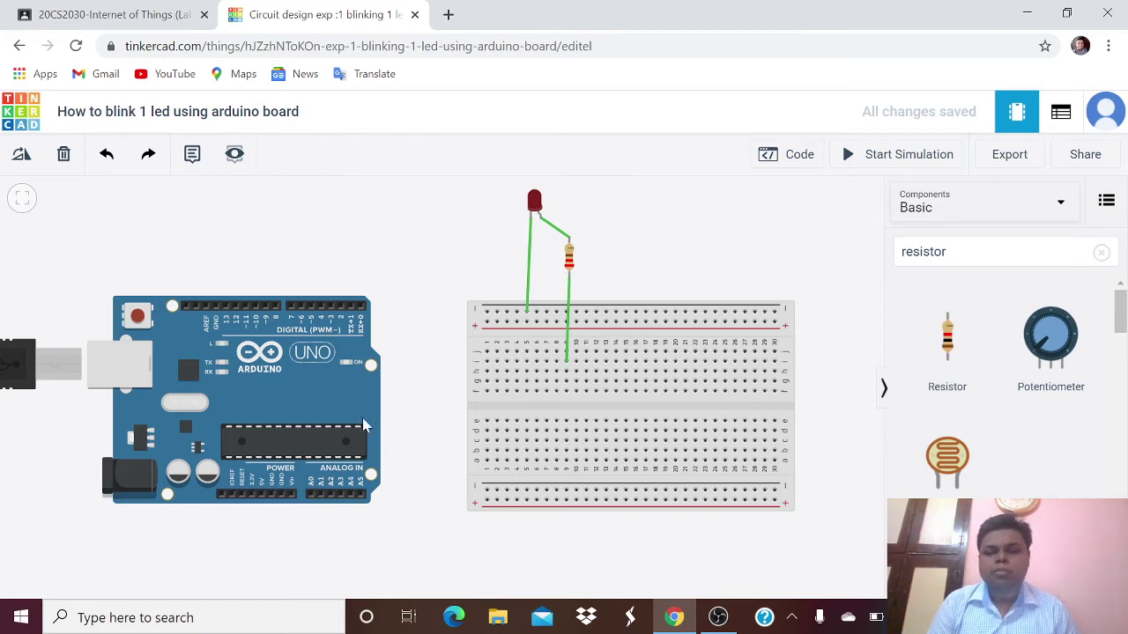
- Move the Arduino lower, then wire GND to the top rail and D13 to the resistor's column
drag(282, 498, 278, 551)
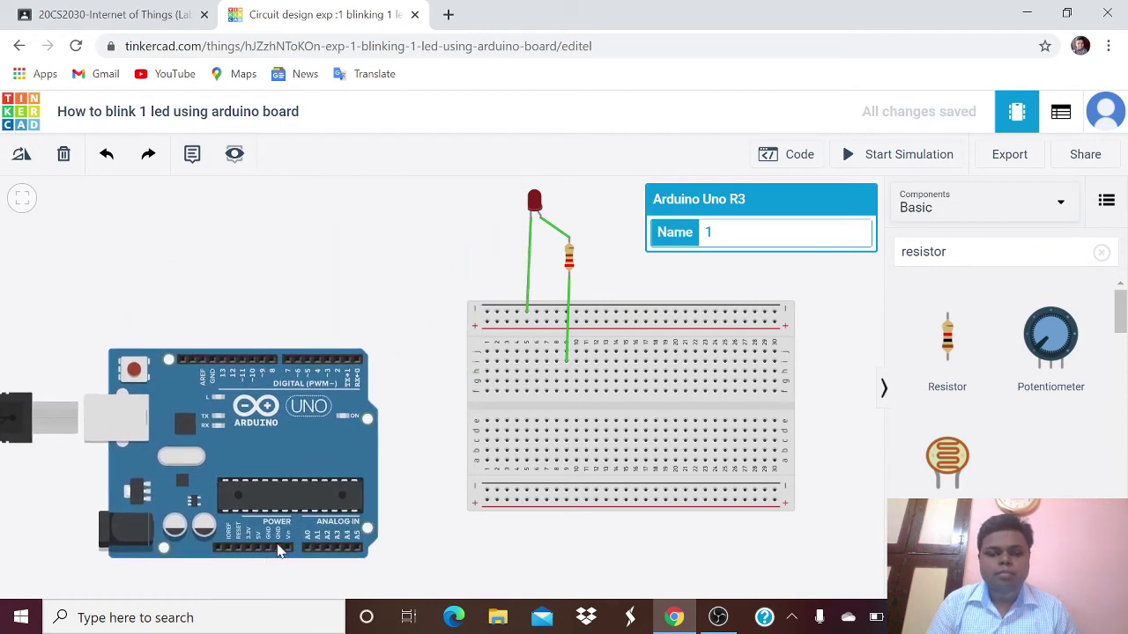
click(278, 551)
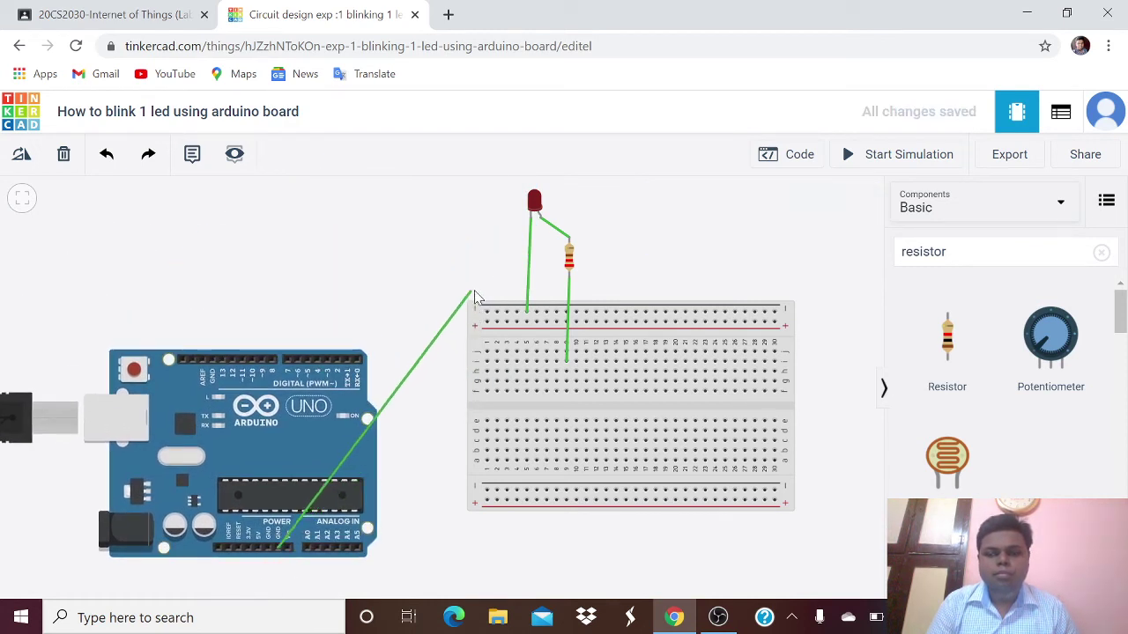
click(517, 313)
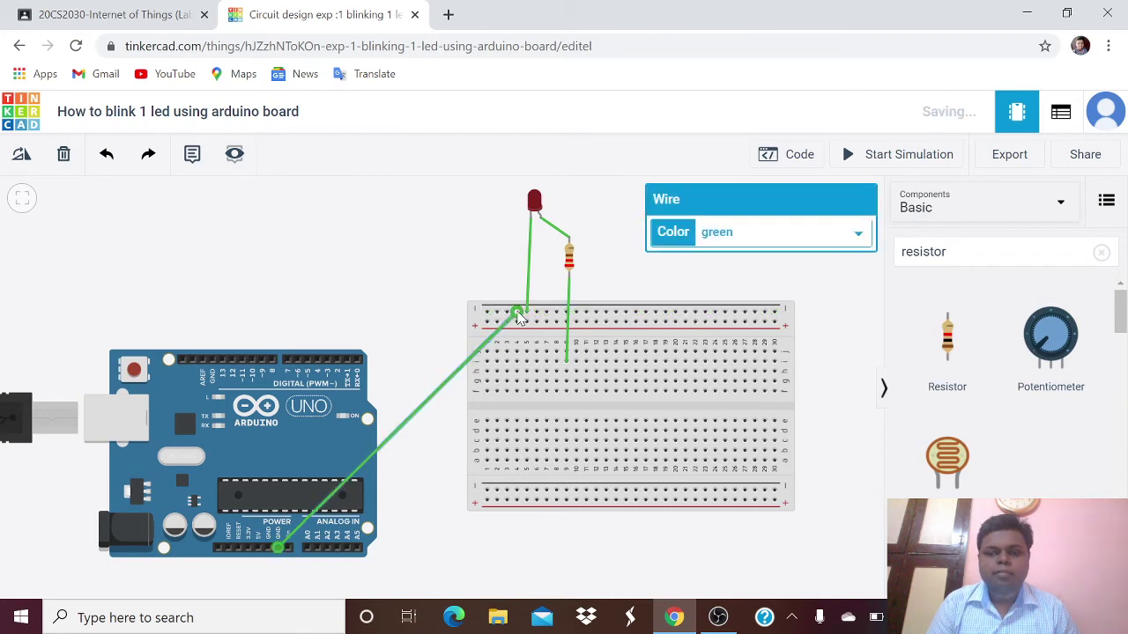
click(226, 359)
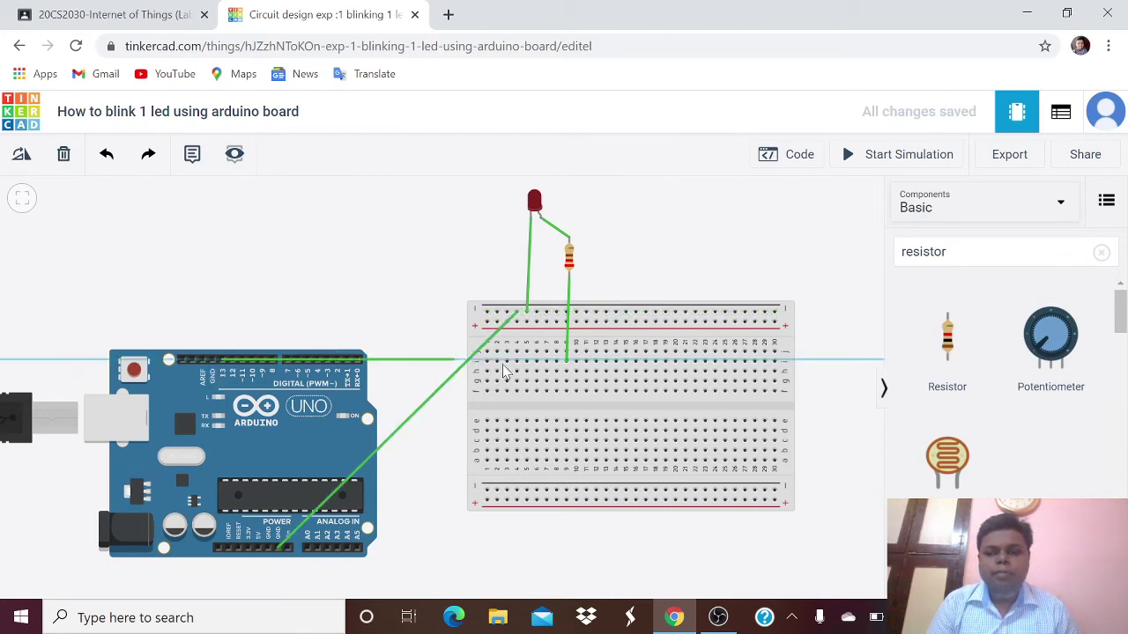
click(565, 373)
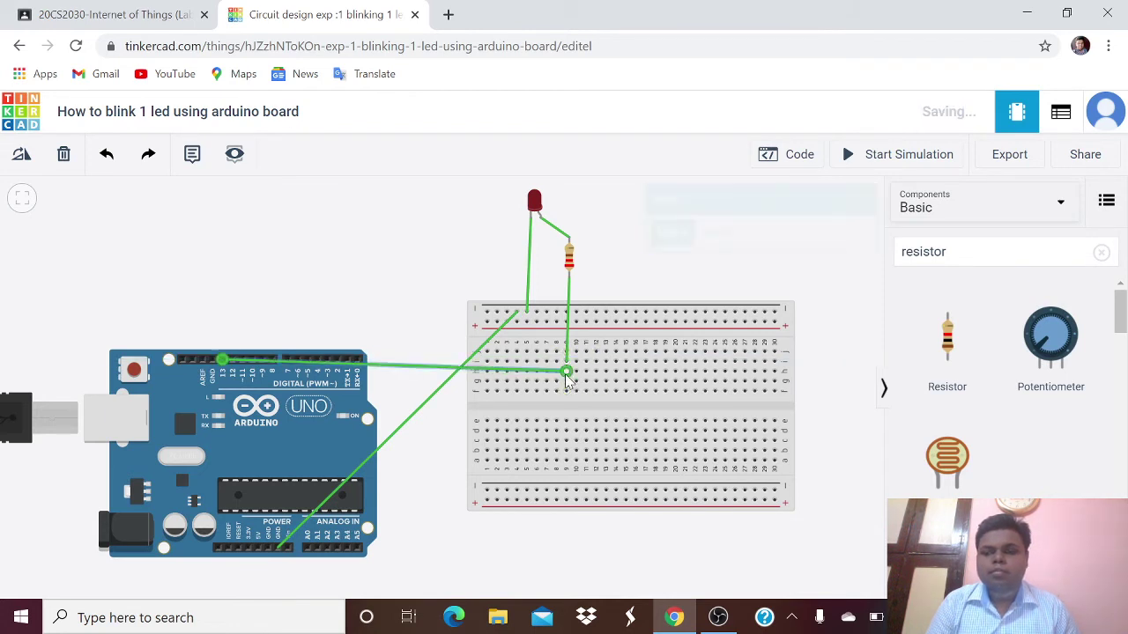
click(676, 293)
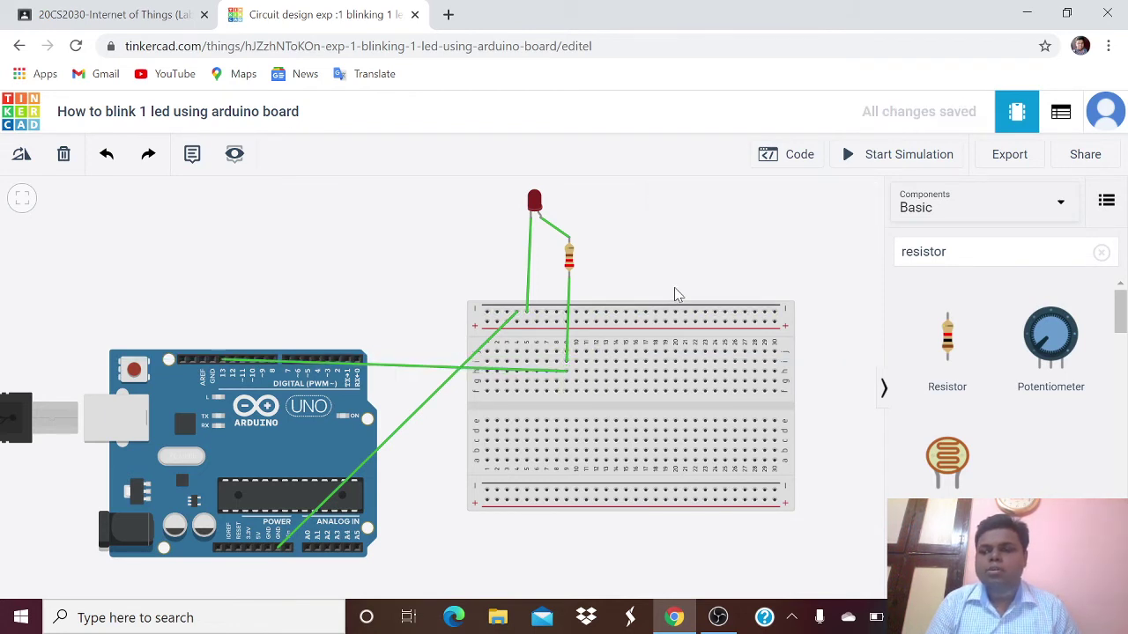
- Switch the Arduino code from Blocks to Text, showing the 1000 ms pin 13 blink program
click(793, 155)
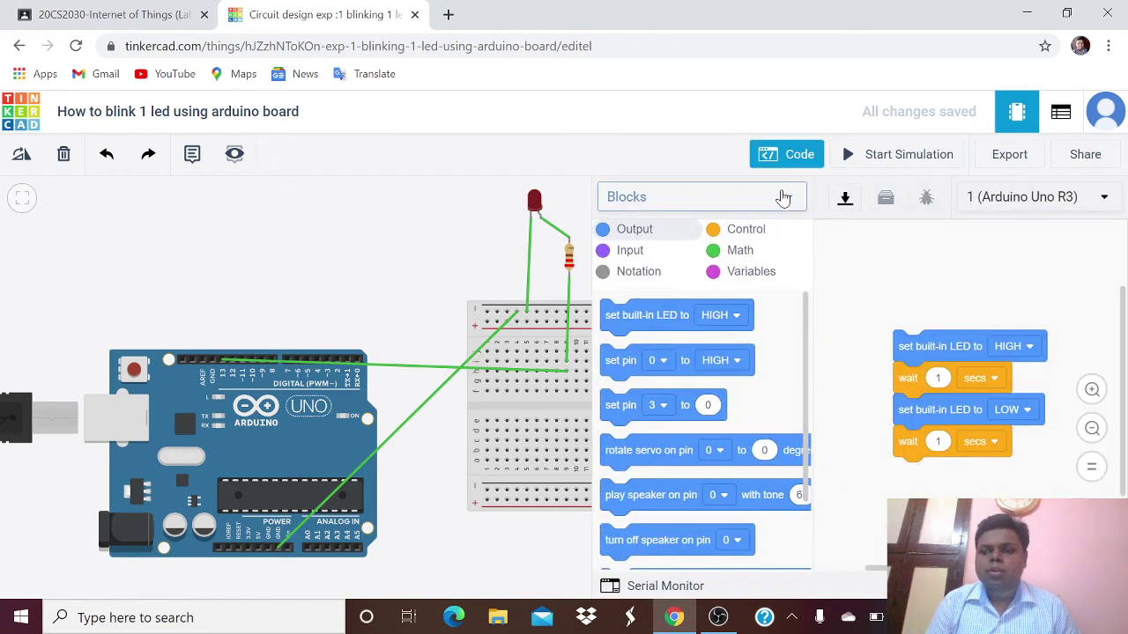
click(783, 197)
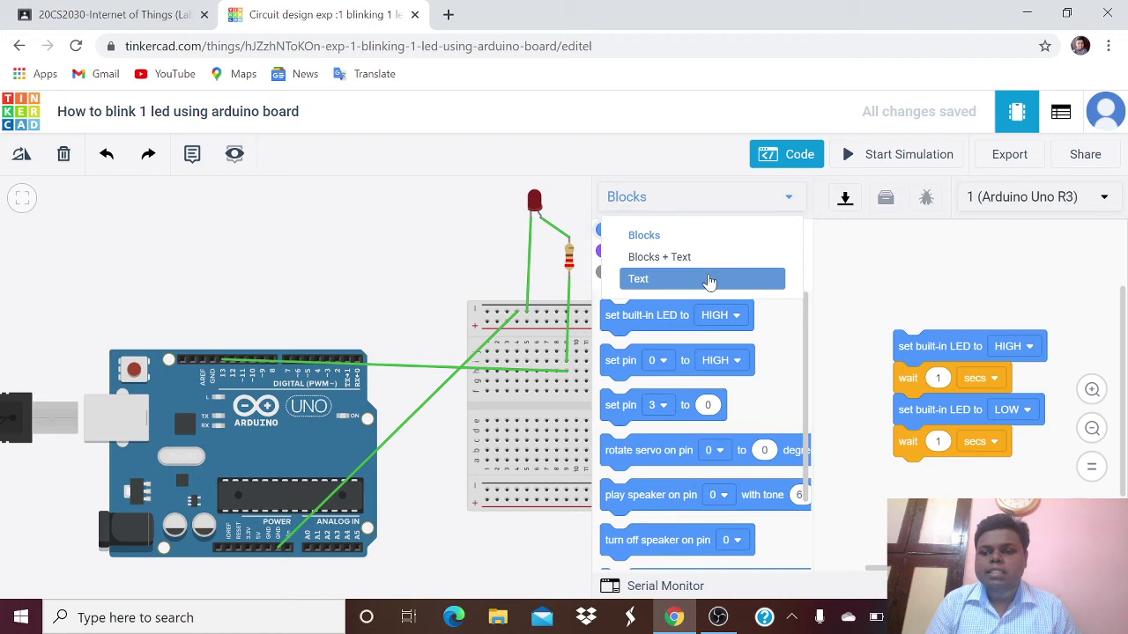
click(709, 281)
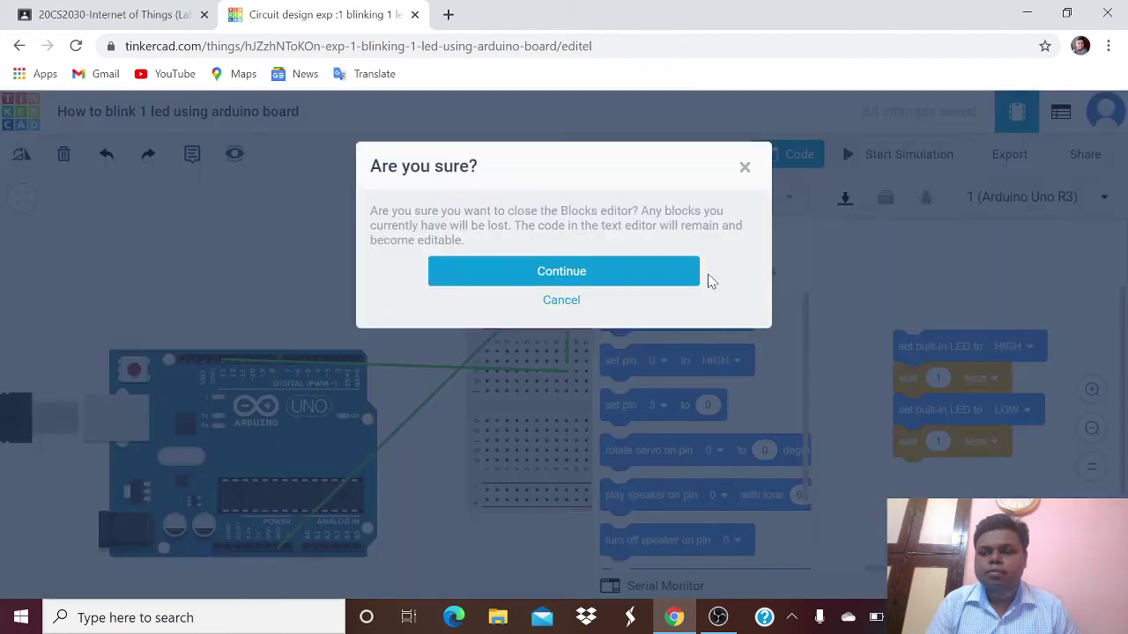
click(654, 275)
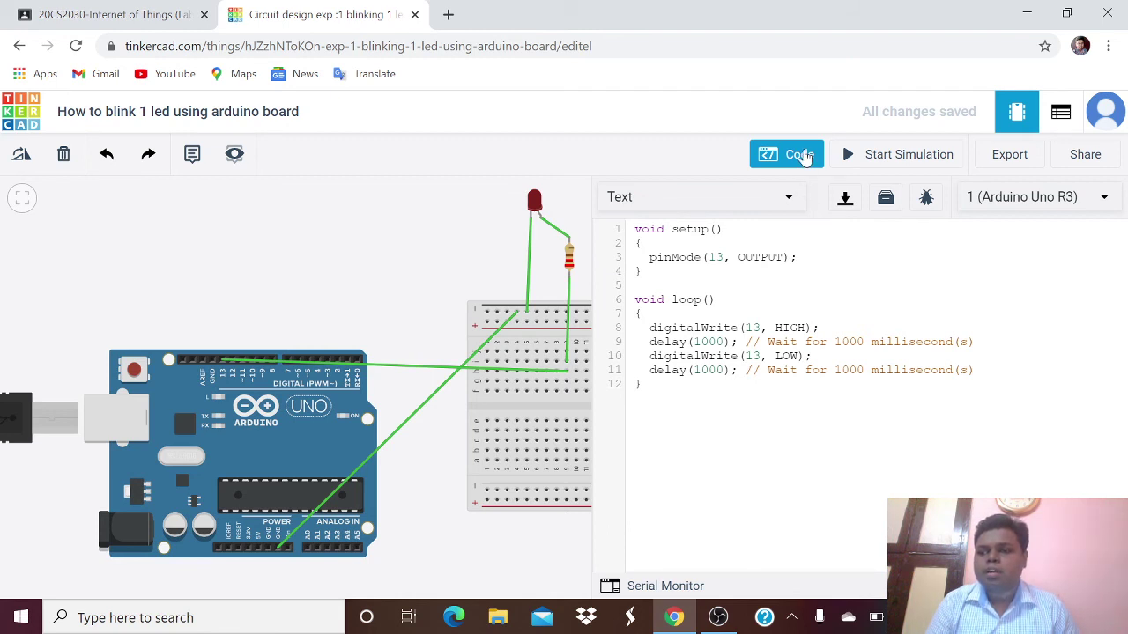
- Close the code editor, simulate the blink circuit for about seven seconds, then return to OBS
click(803, 156)
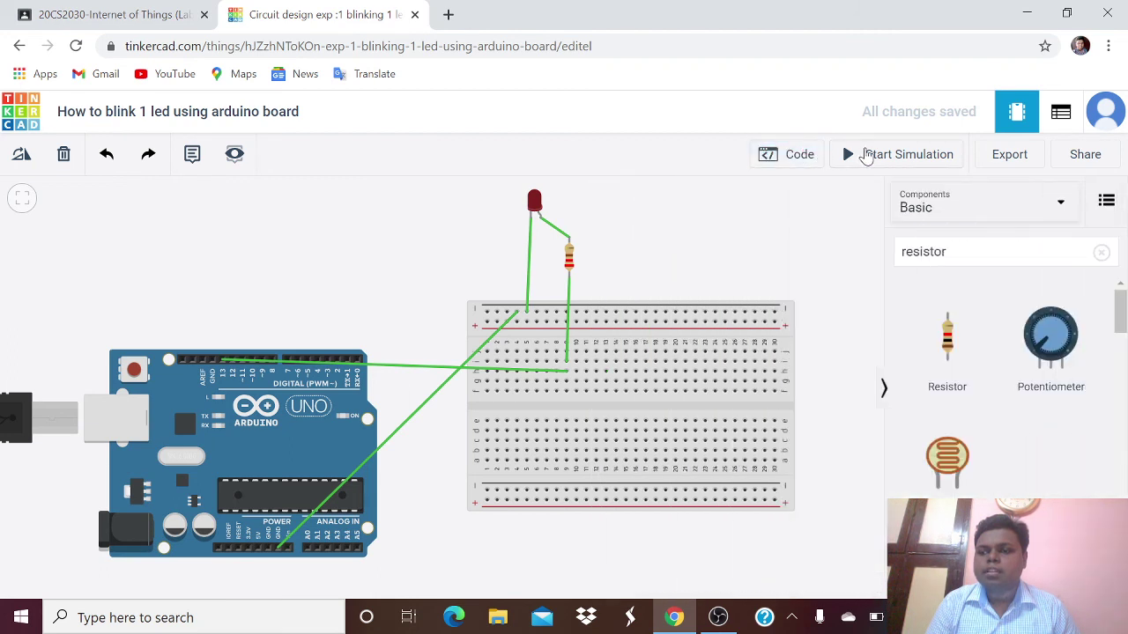
click(868, 156)
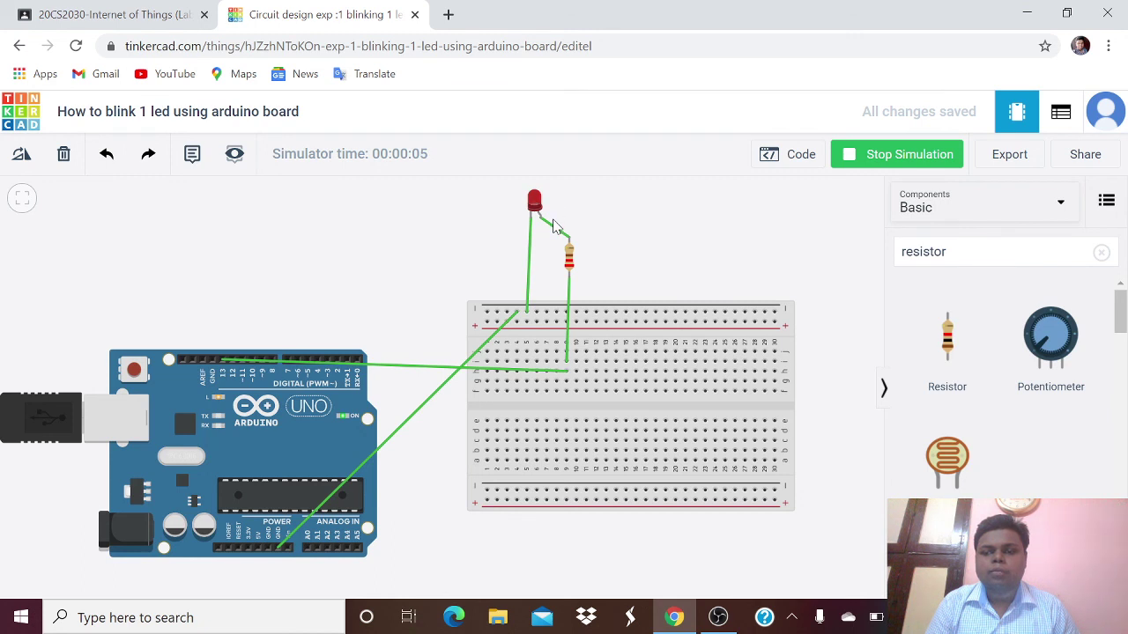
click(878, 160)
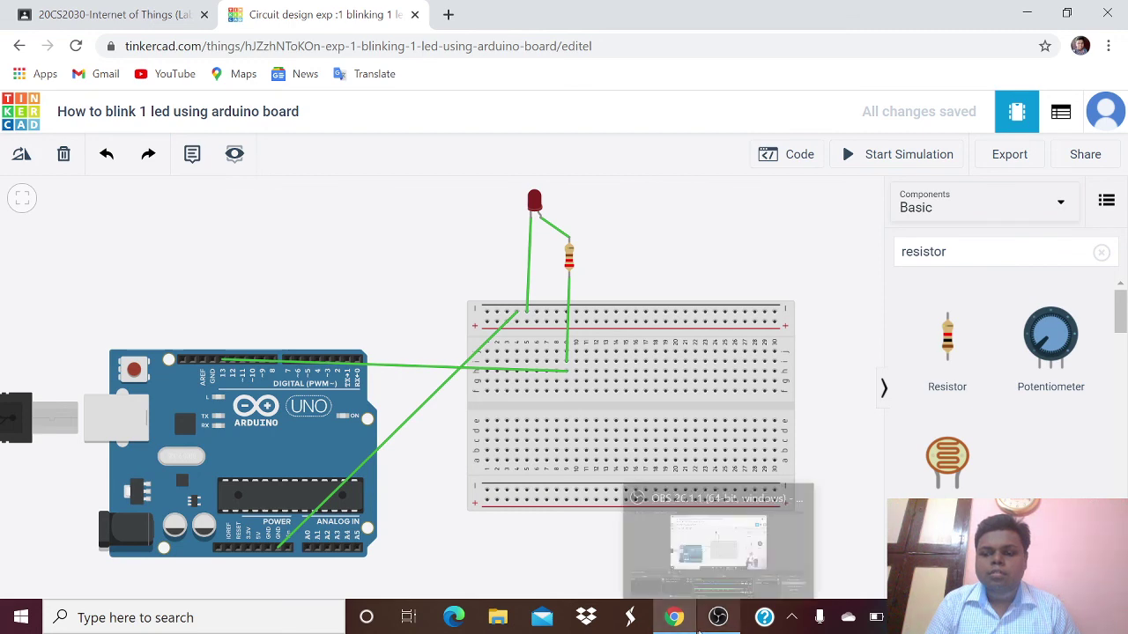
click(718, 617)
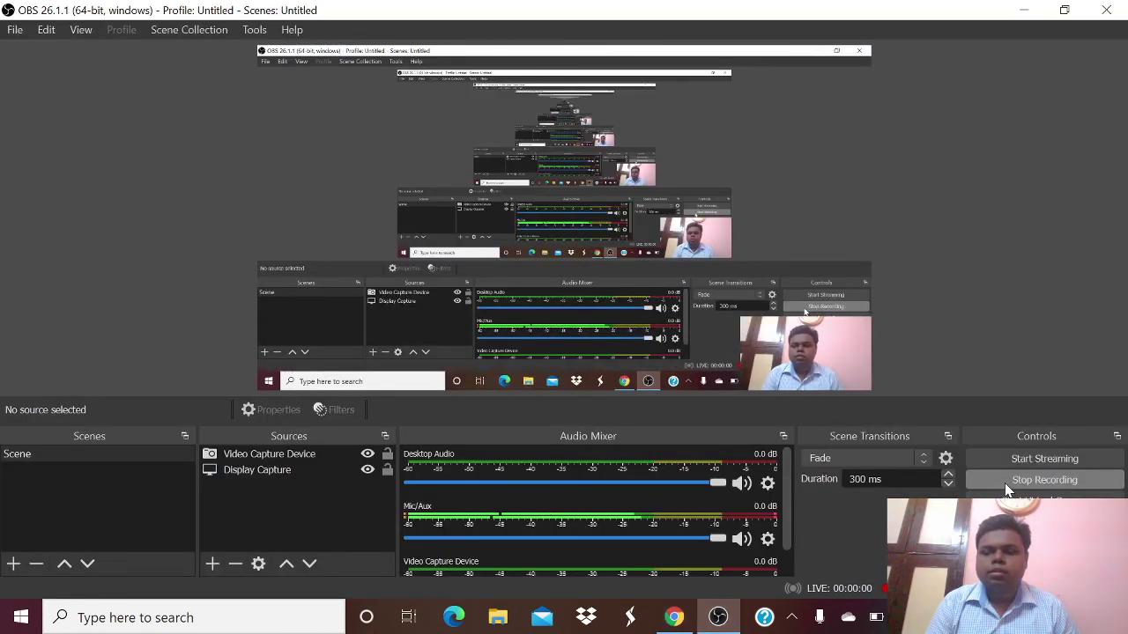